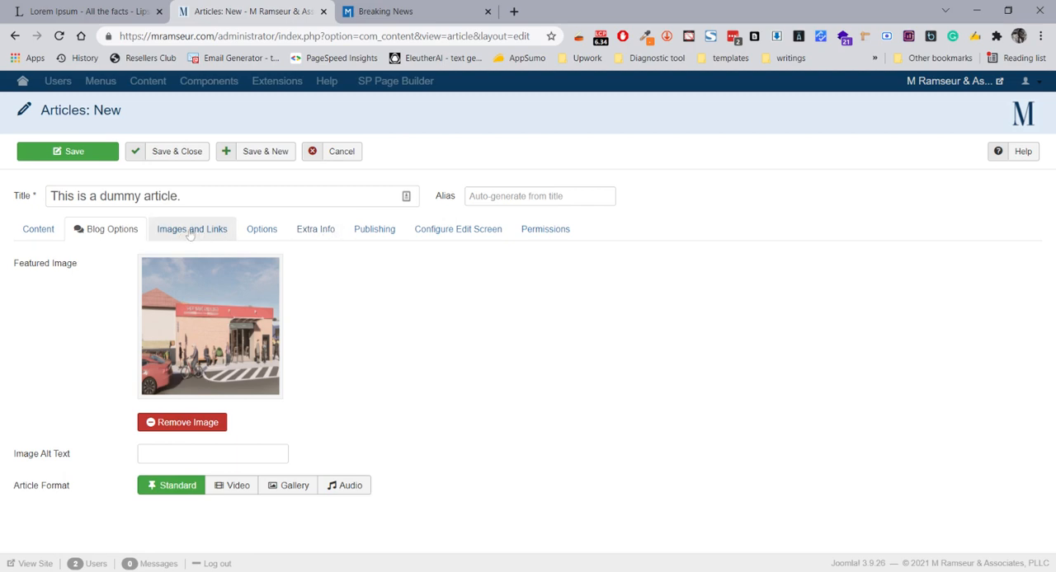
Open the new article's extra info, and check how image counts are shown for the articles on the Breaking News page
left_click(324, 235)
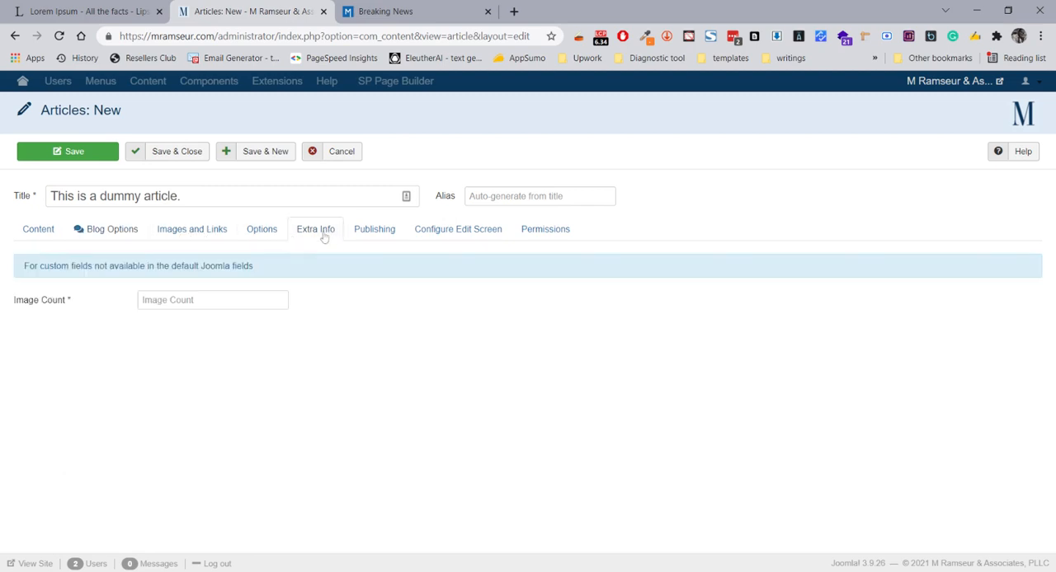
left_click(112, 306)
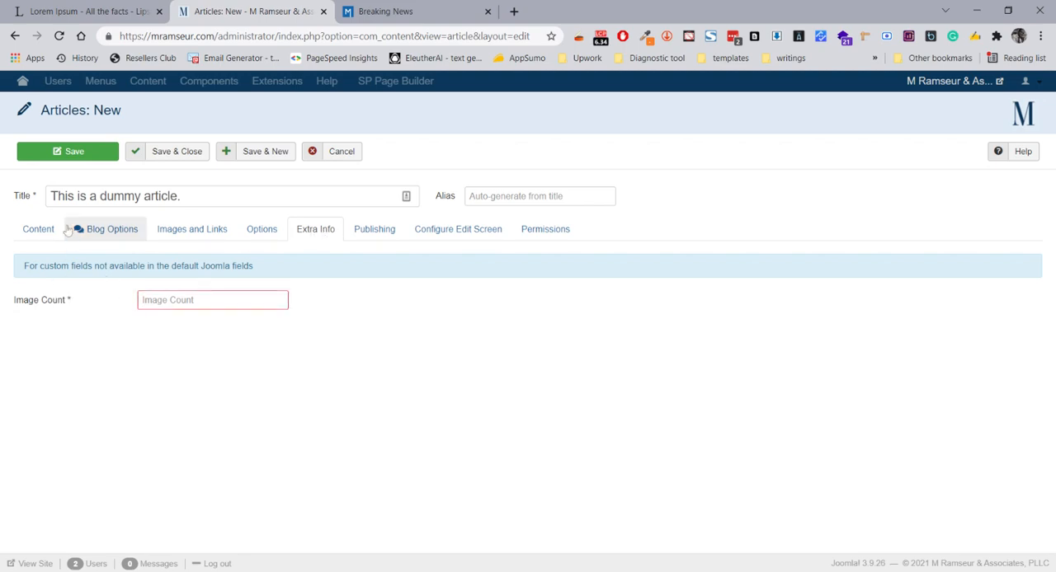
left_click(426, 13)
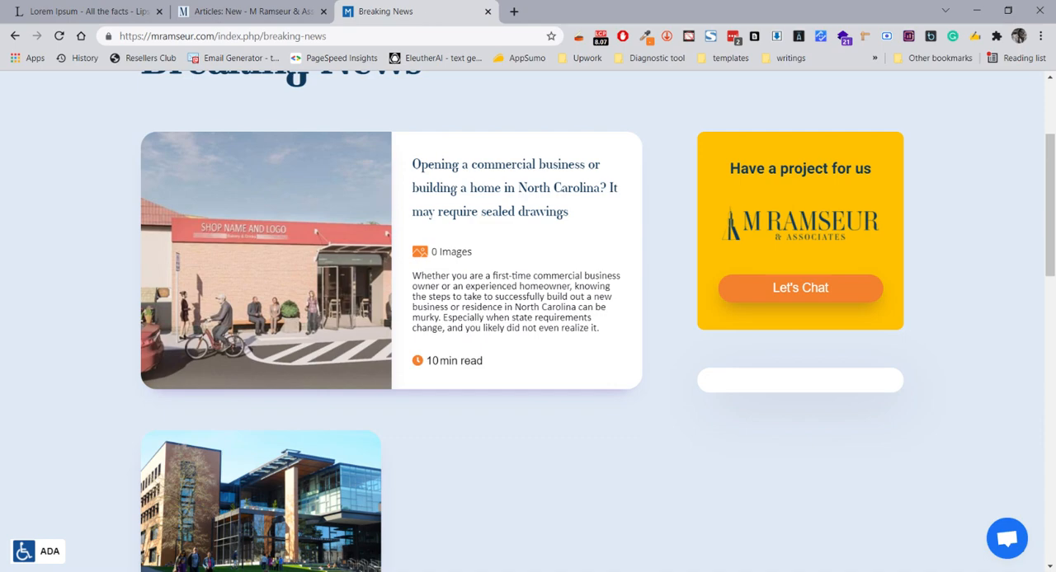
double_click(434, 251)
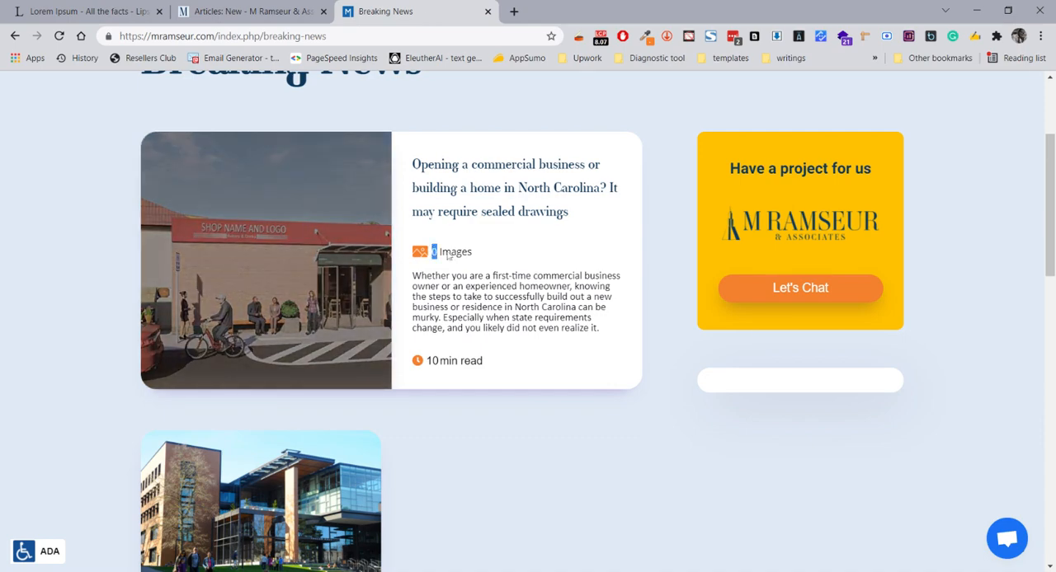
scroll(466, 239, "down", 4)
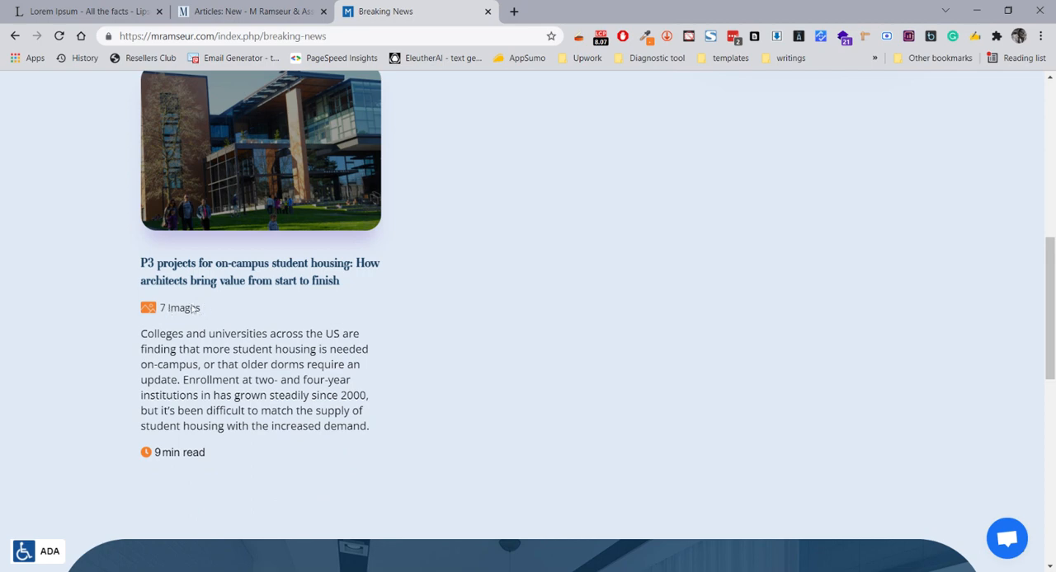
Return to the new article and set its Image Count to 8
left_click(278, 5)
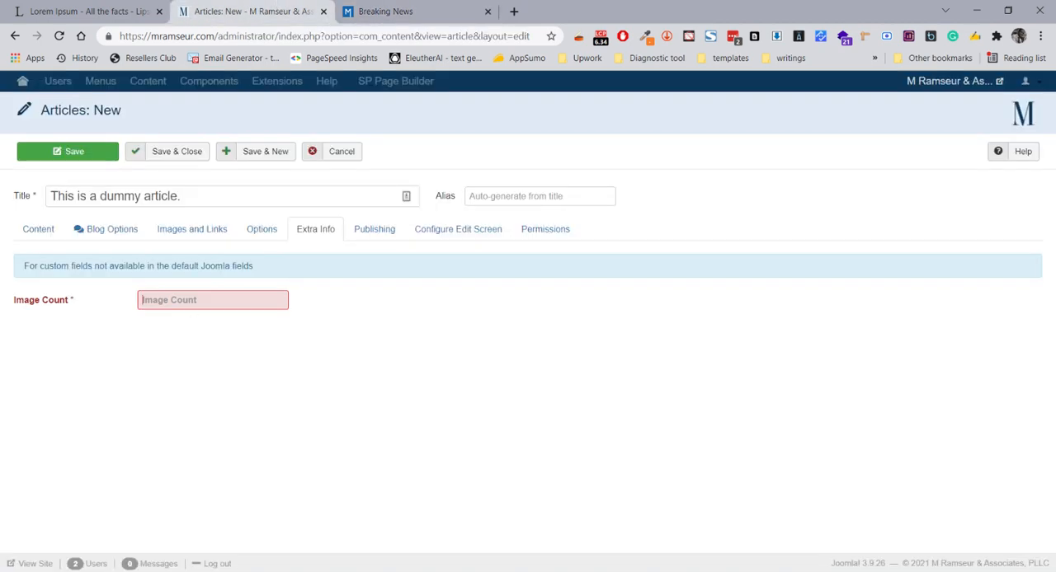
type("8")
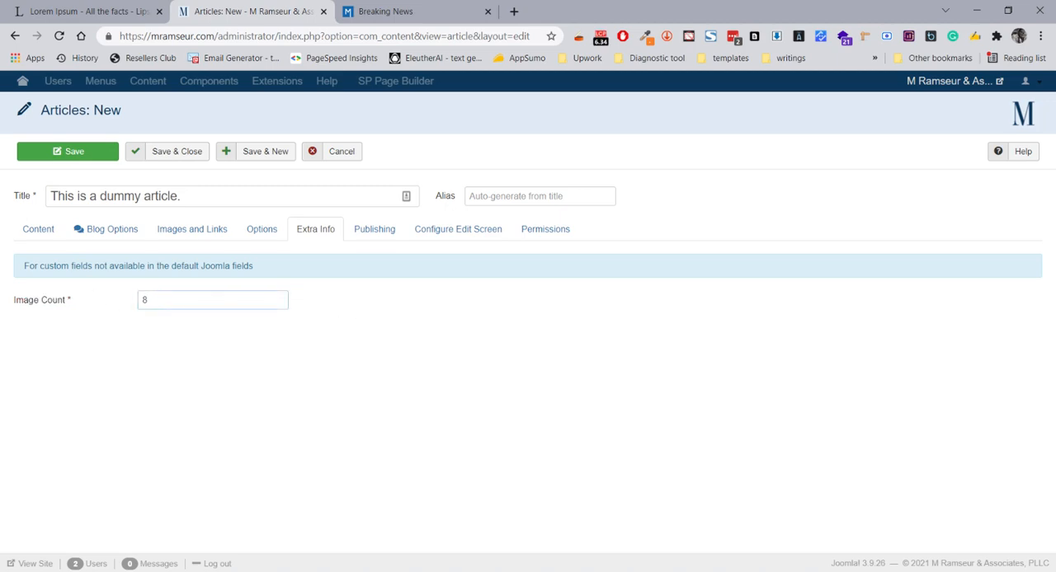
left_click(330, 307)
Open the article's publishing settings and slightly enlarge the Meta Description box
left_click(364, 238)
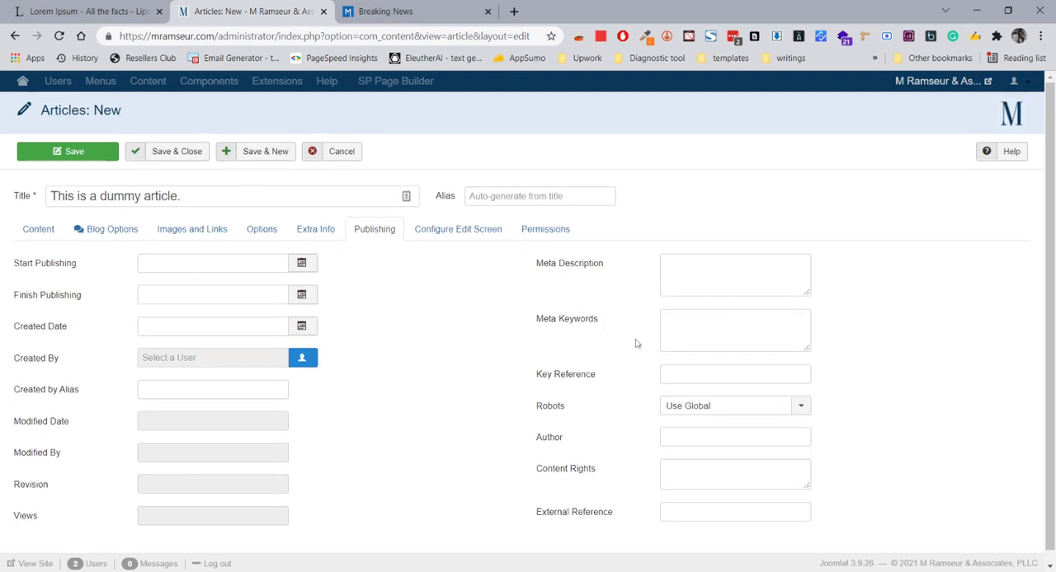
left_click(554, 273)
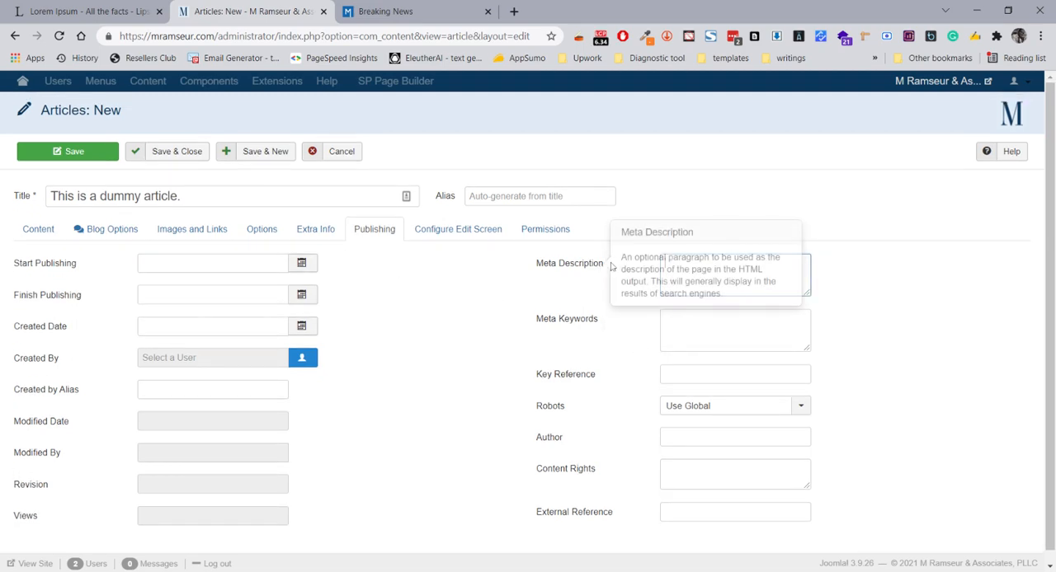
left_click_drag(604, 265, 540, 273)
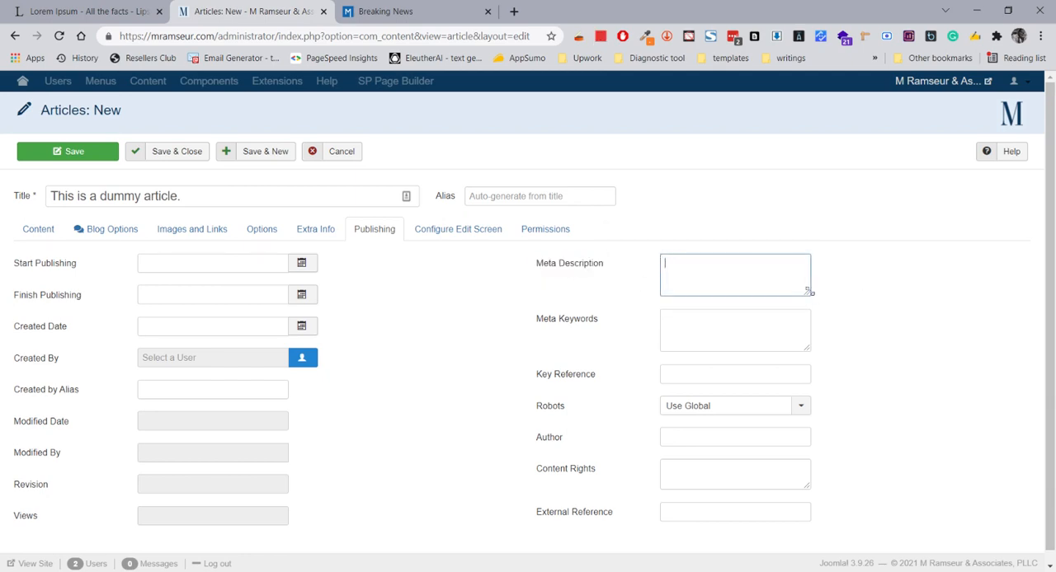
left_click_drag(810, 292, 812, 297)
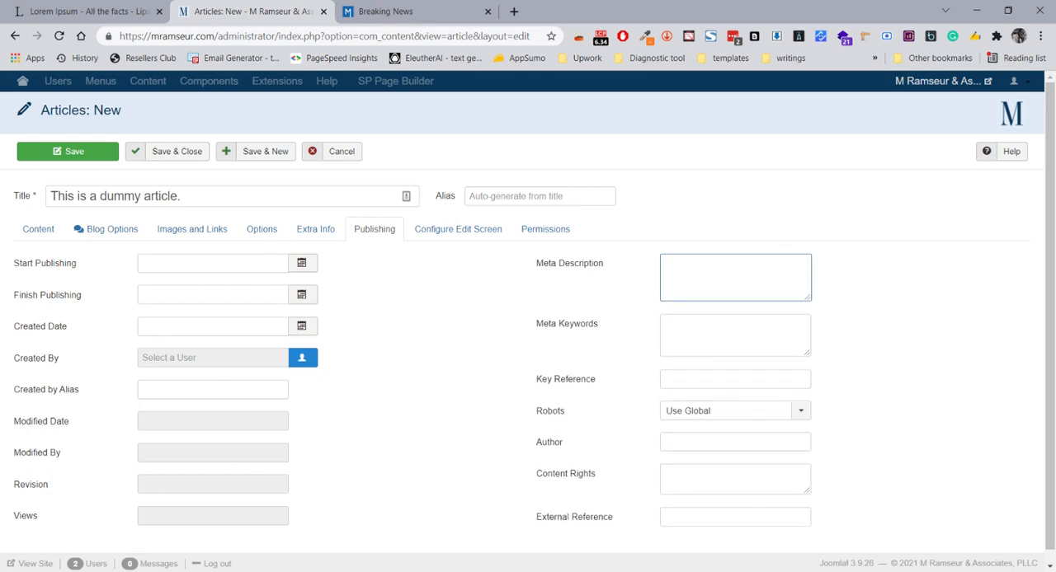
Search Google for "archtecture" in a new browser tab
left_click(515, 12)
type("y")
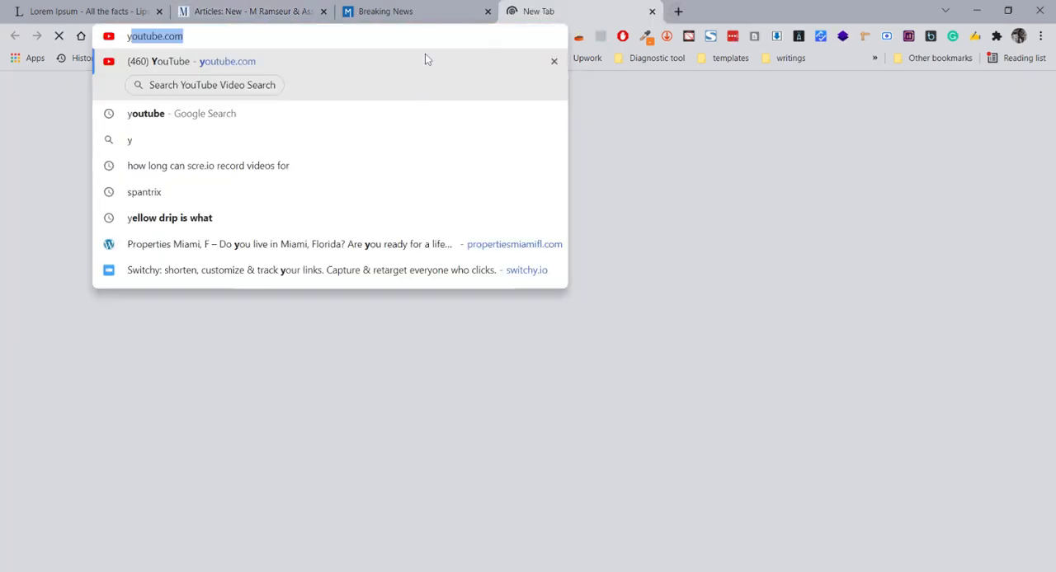
type("out")
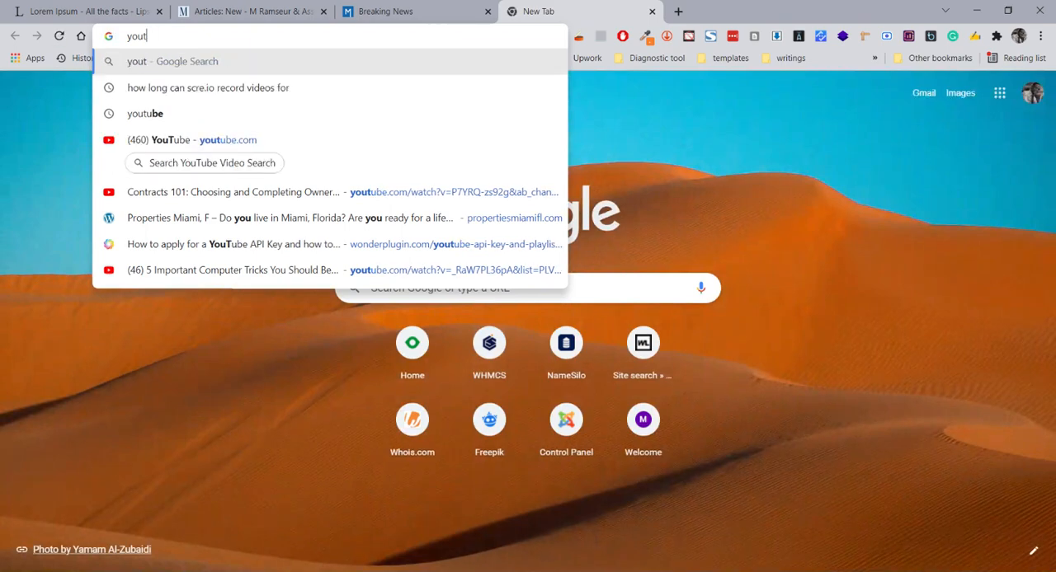
key("BackSpace")
key("BackSpace")
key("BackSpace")
key("BackSpace")
type("art")
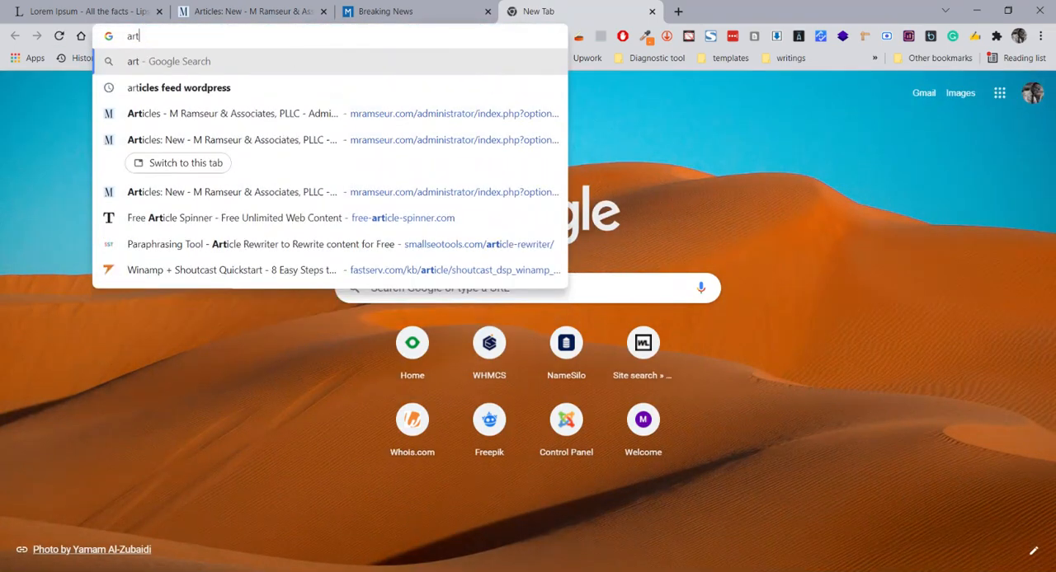
key("BackSpace")
key("BackSpace")
type("rchtecture")
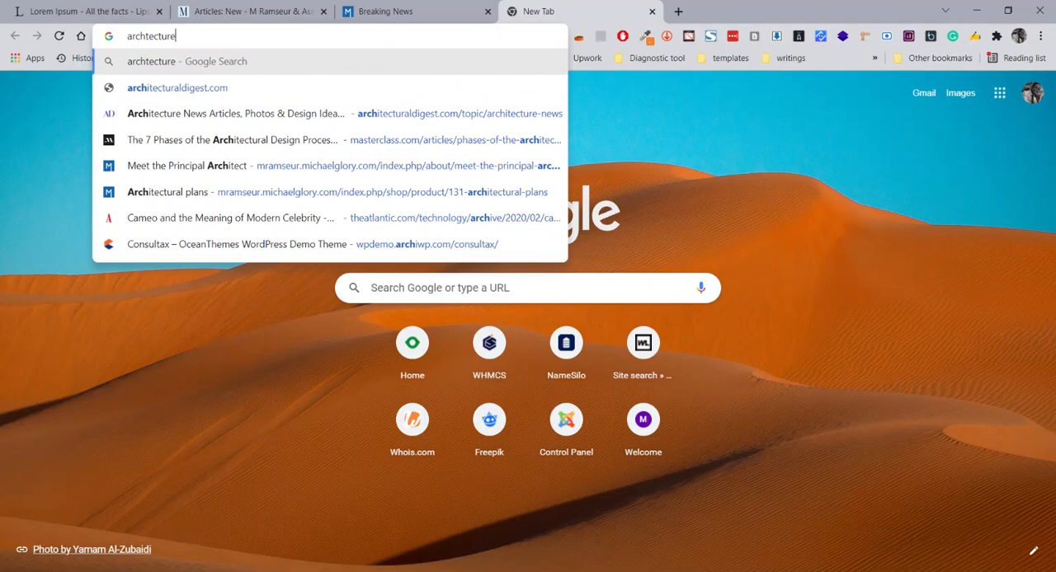
key("Return")
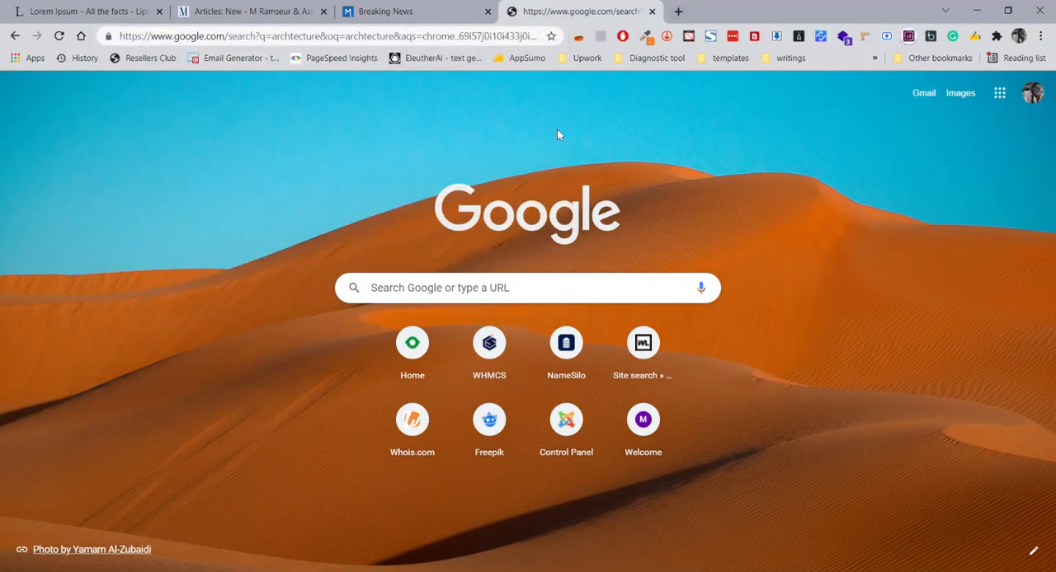
Look through the search result descriptions and highlight the one under the Merriam-Webster result
scroll(577, 198, "down", 3)
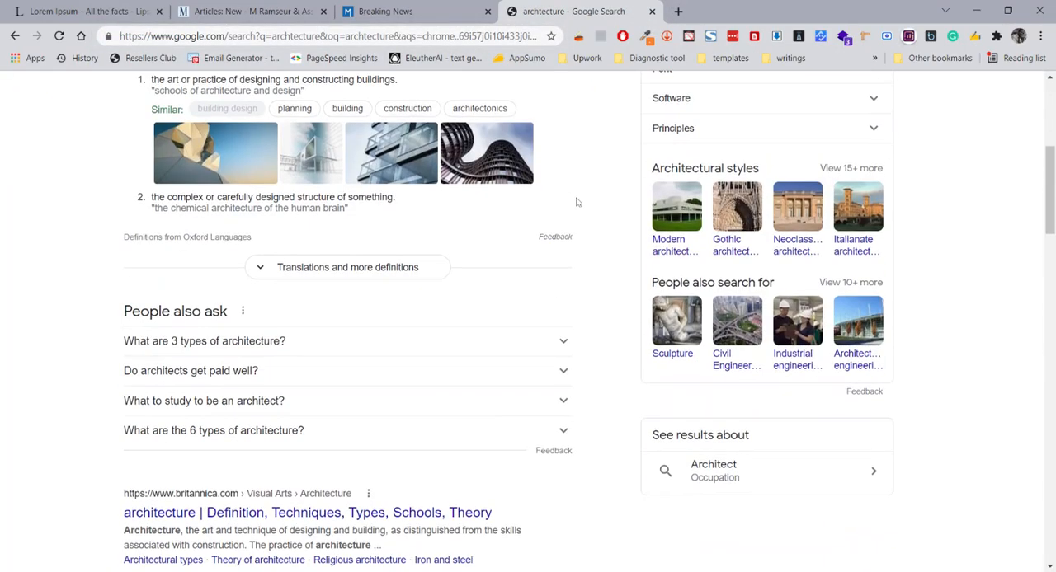
scroll(578, 202, "down", 4)
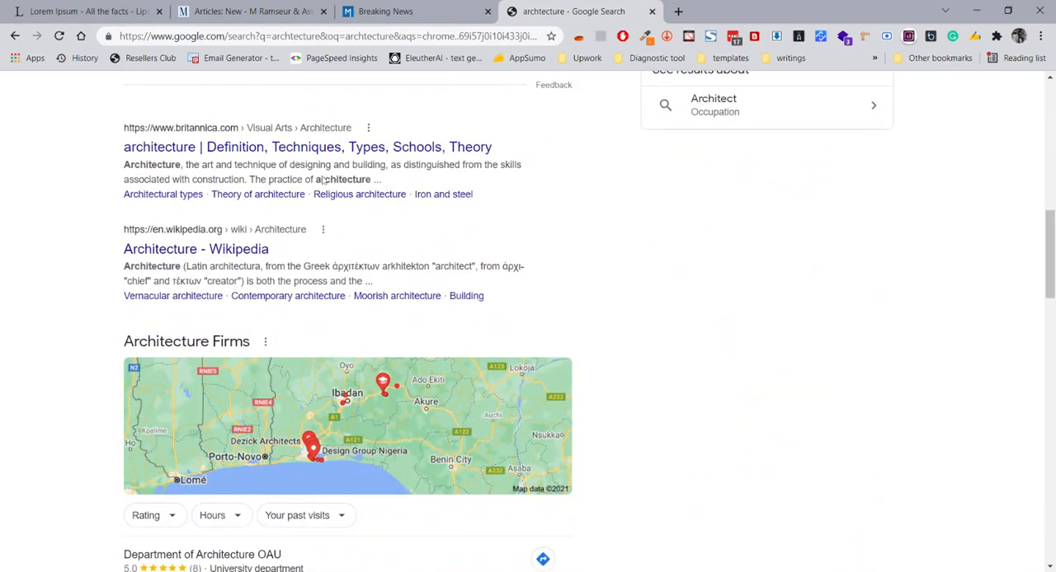
left_click_drag(384, 181, 237, 212)
scroll(126, 169, "down", 1)
scroll(237, 212, "down", 10)
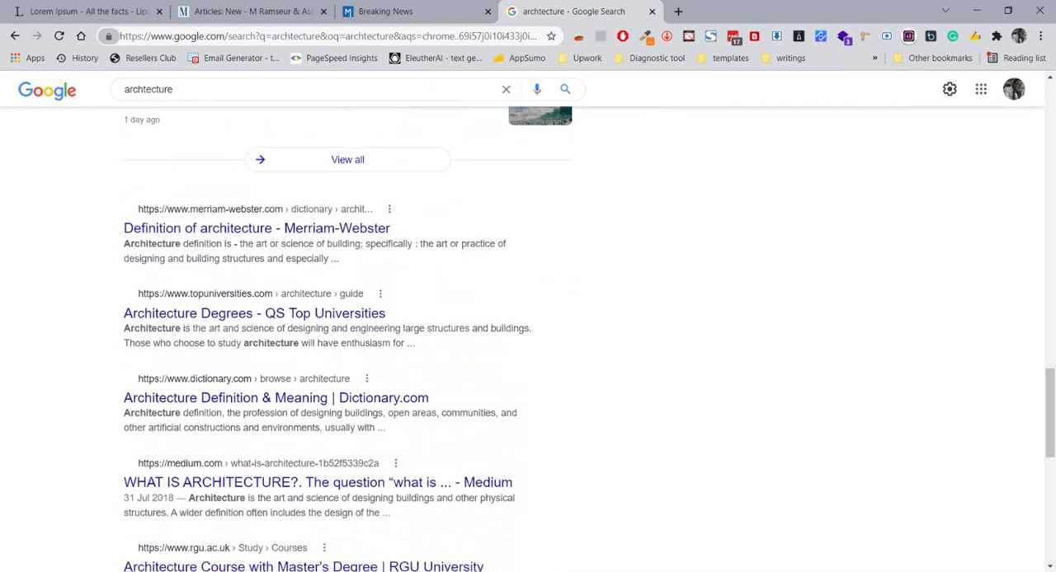
left_click_drag(124, 244, 330, 259)
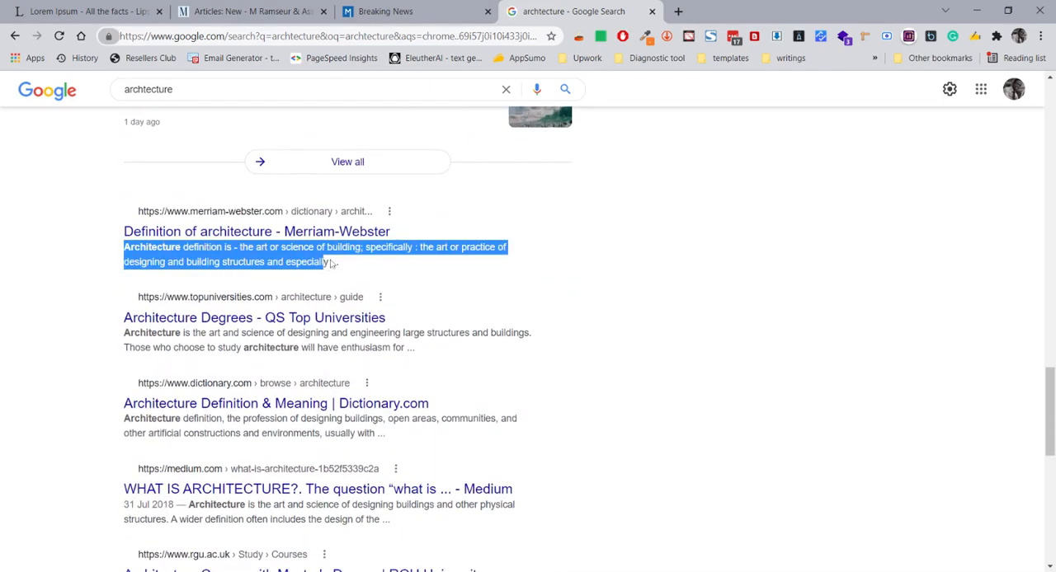
Return to the new article's publishing settings and examine Meta Keywords and the metadata fields below it
left_click(272, 10)
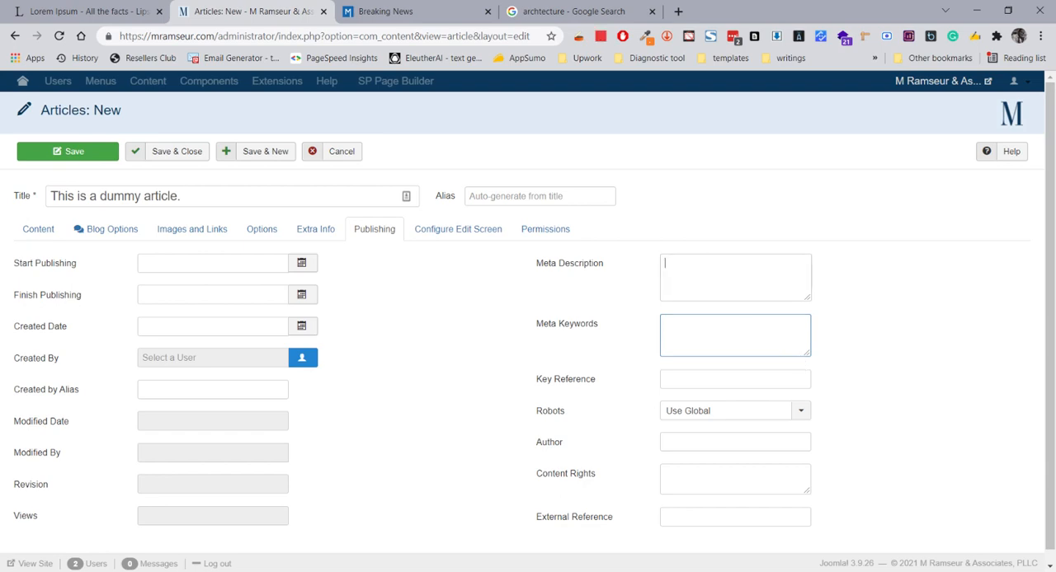
left_click(735, 336)
scroll(665, 390, "down", 1)
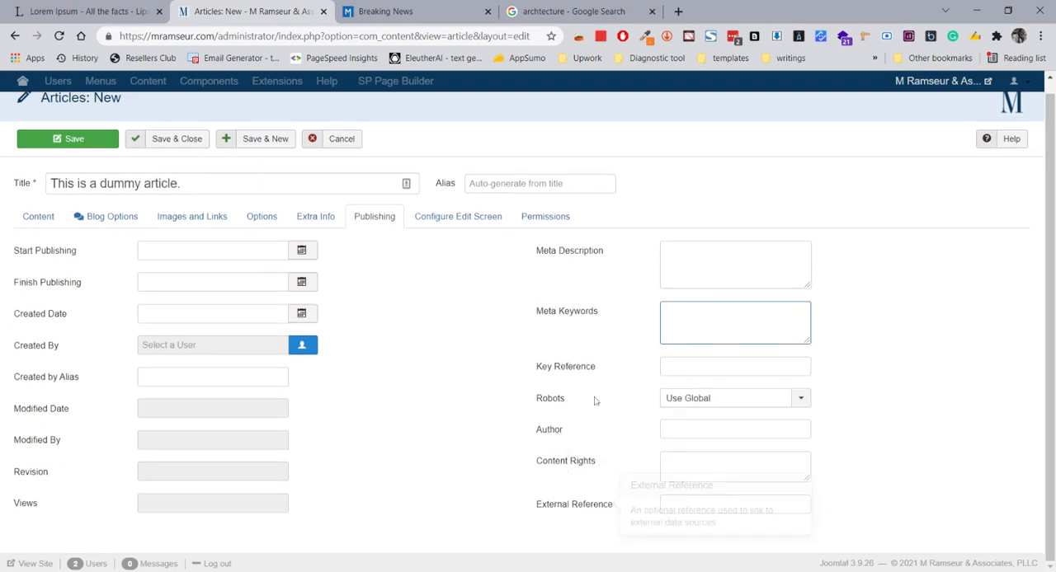
Examine the available Robots indexing options for the article, keeping Use Global selected
left_click(735, 395)
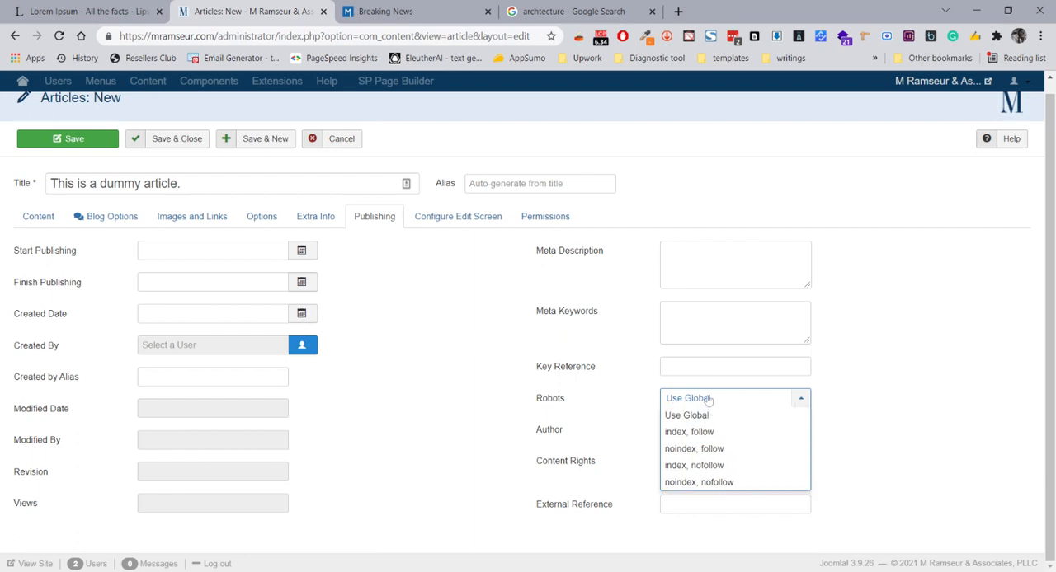
left_click(707, 417)
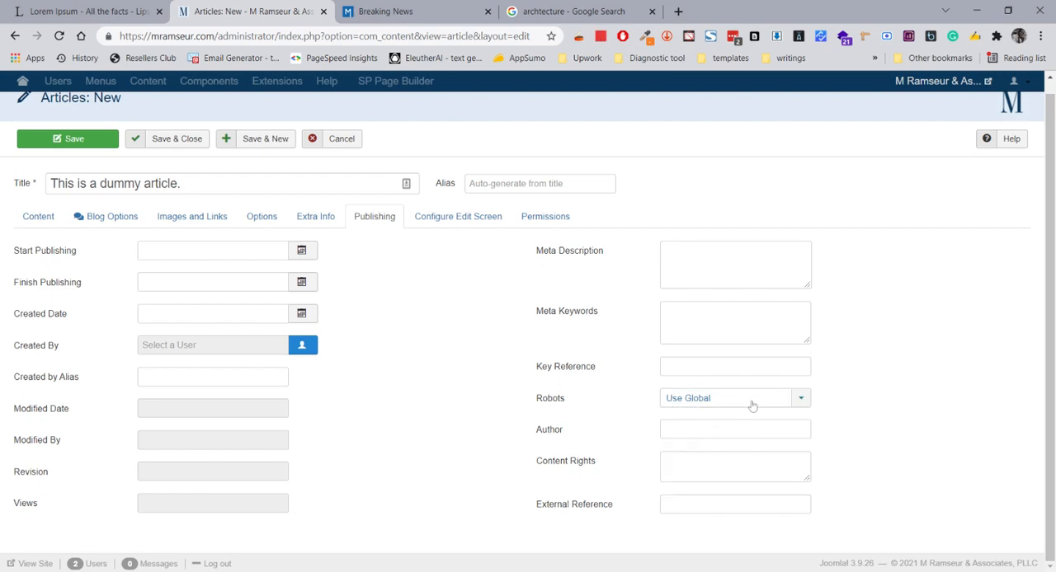
left_click(701, 402)
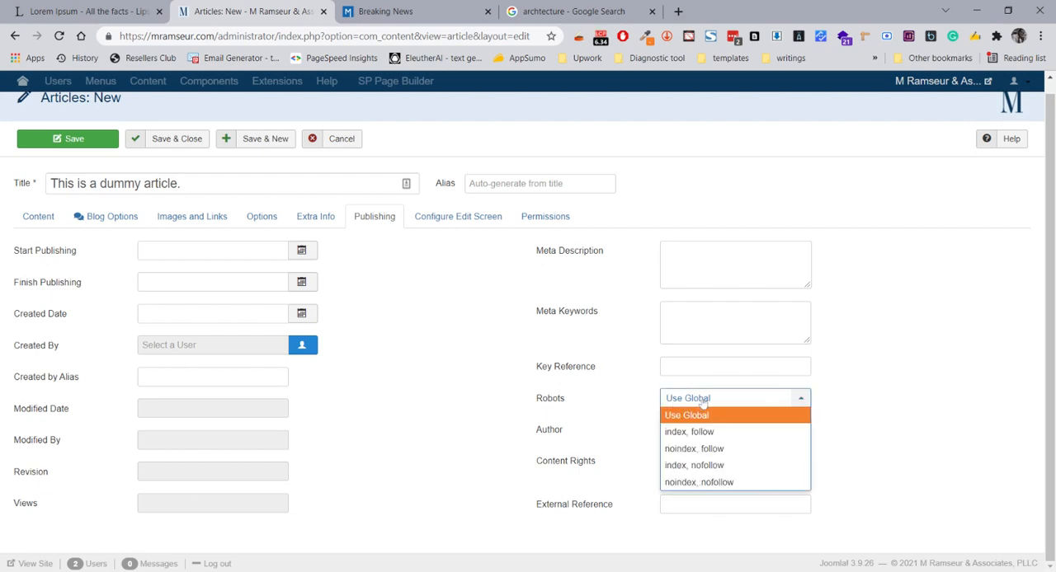
left_click(701, 400)
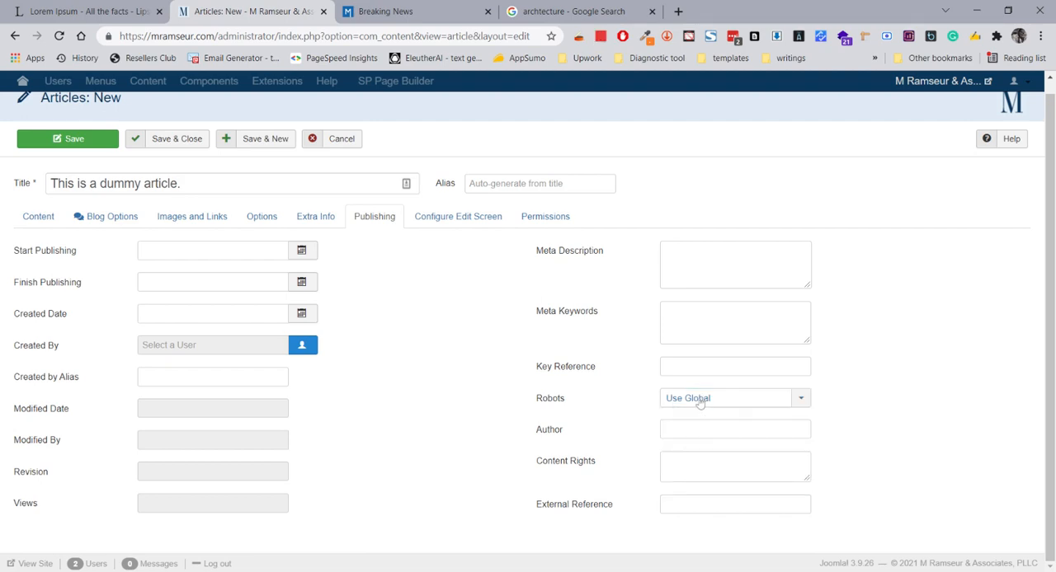
left_click(701, 398)
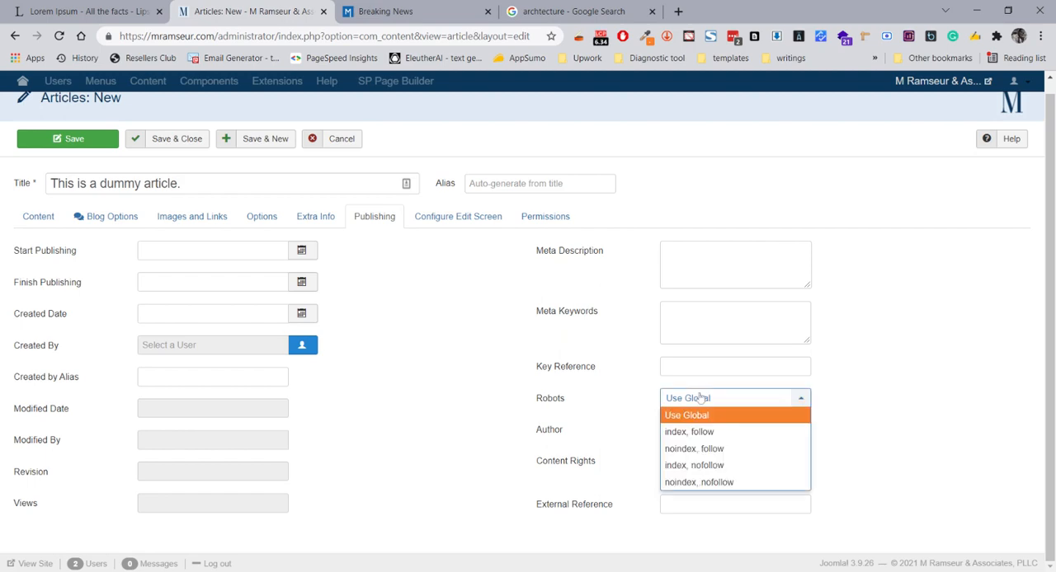
left_click(703, 400)
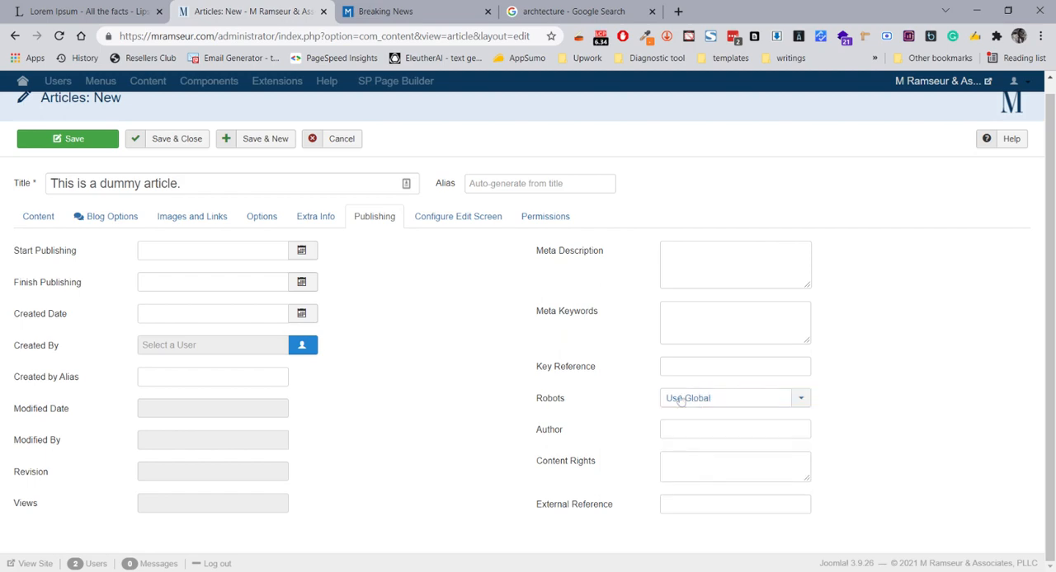
left_click(682, 401)
left_click(689, 403)
left_click(730, 404)
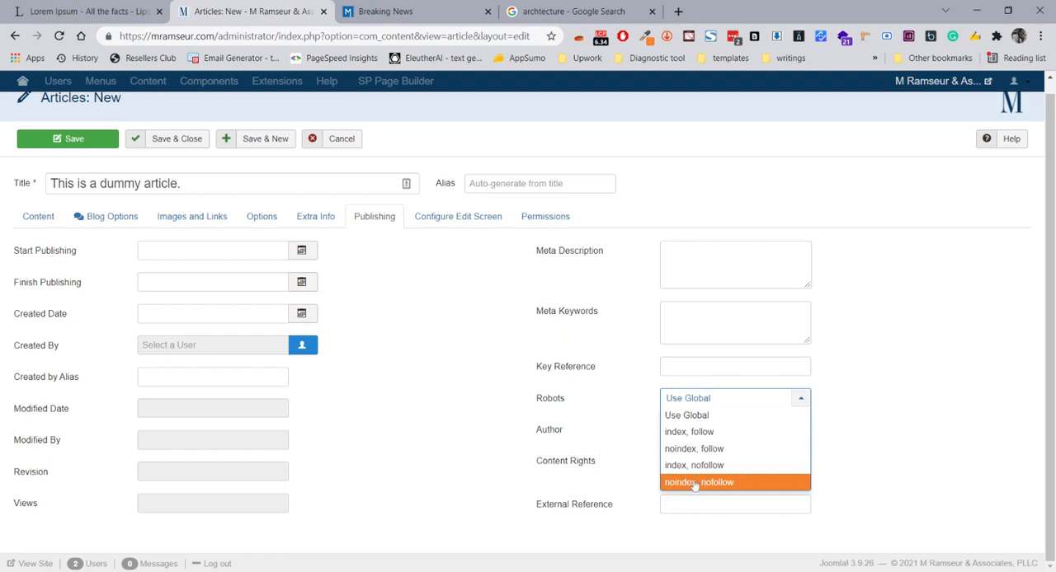
left_click(916, 412)
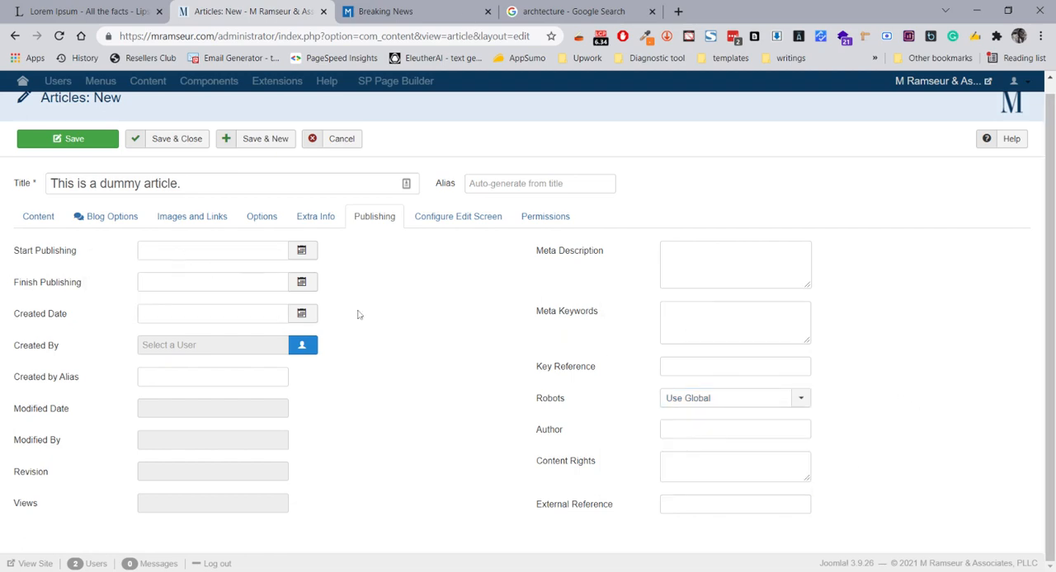
View the Start Publishing calendar for scheduling the article, and close it without picking a date
scroll(341, 322, "up", 1)
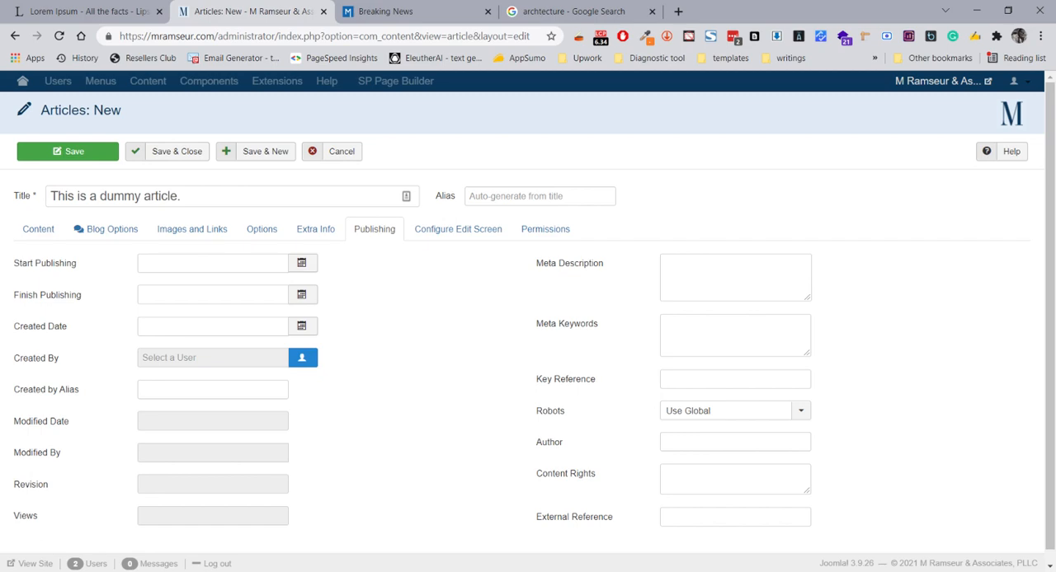
left_click(303, 264)
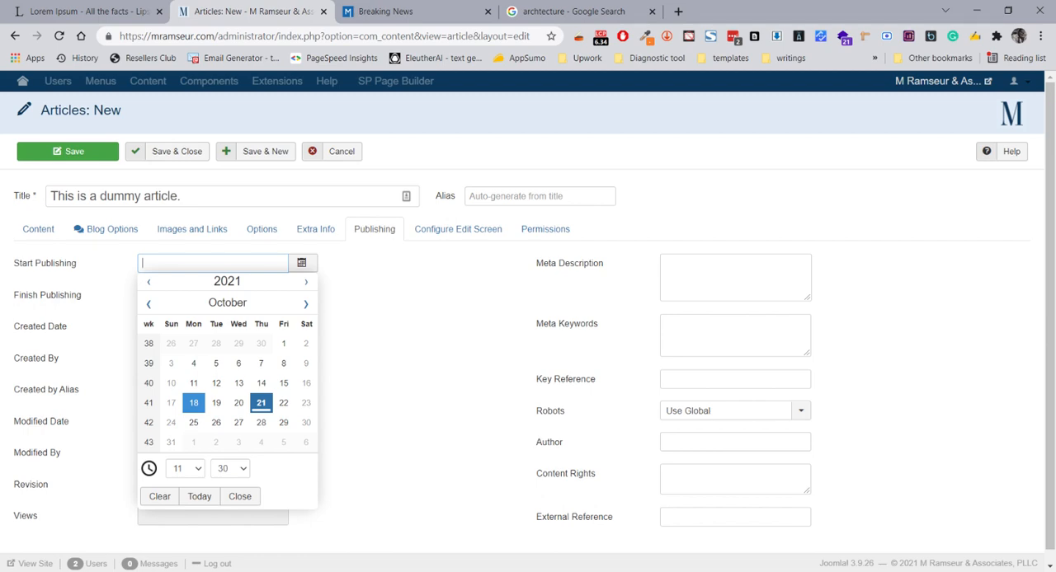
left_click(353, 387)
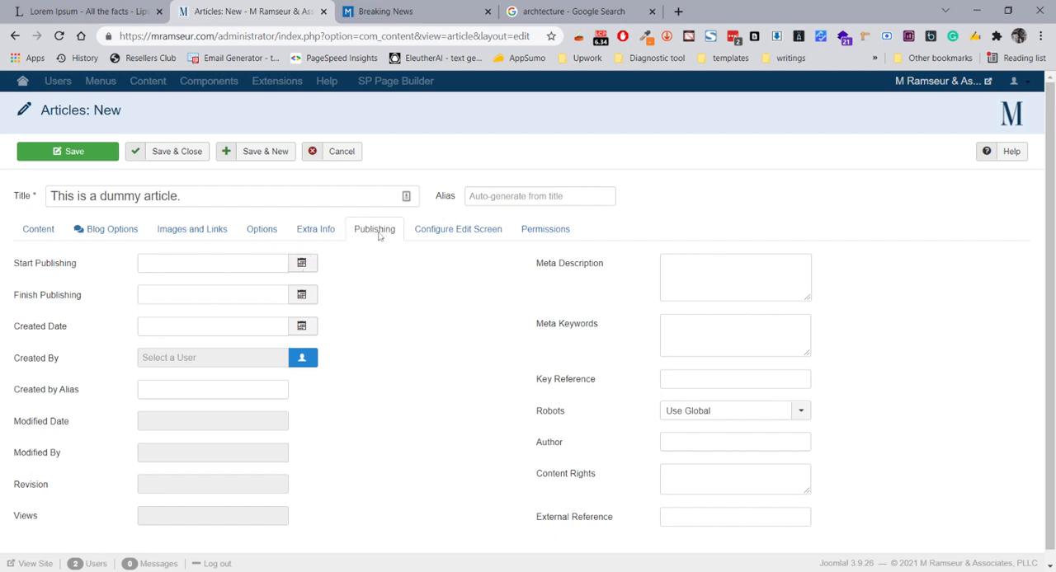
Go back to the article's content and select the whole title text
left_click(41, 232)
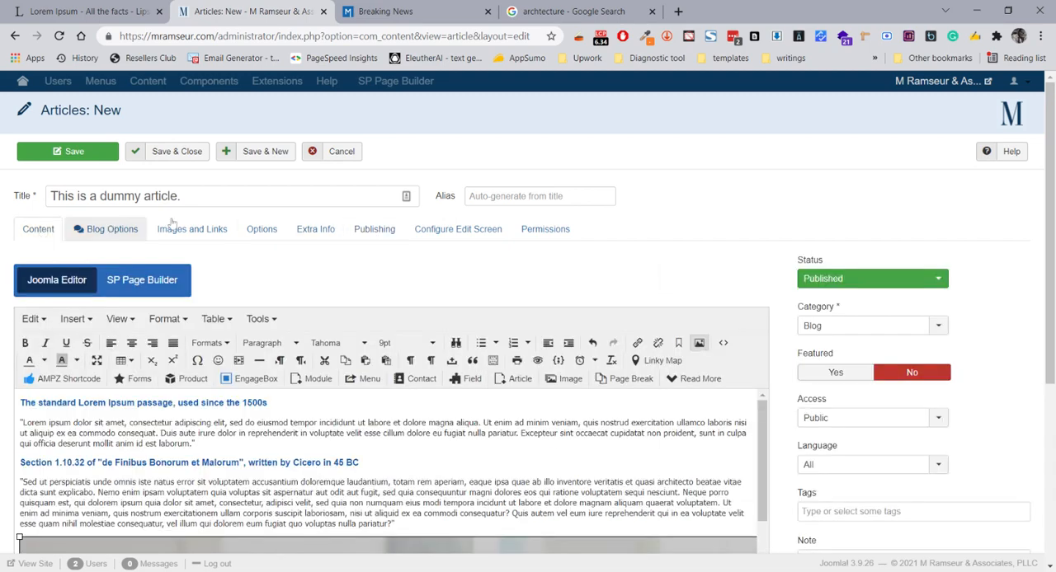
left_click_drag(181, 196, 33, 202)
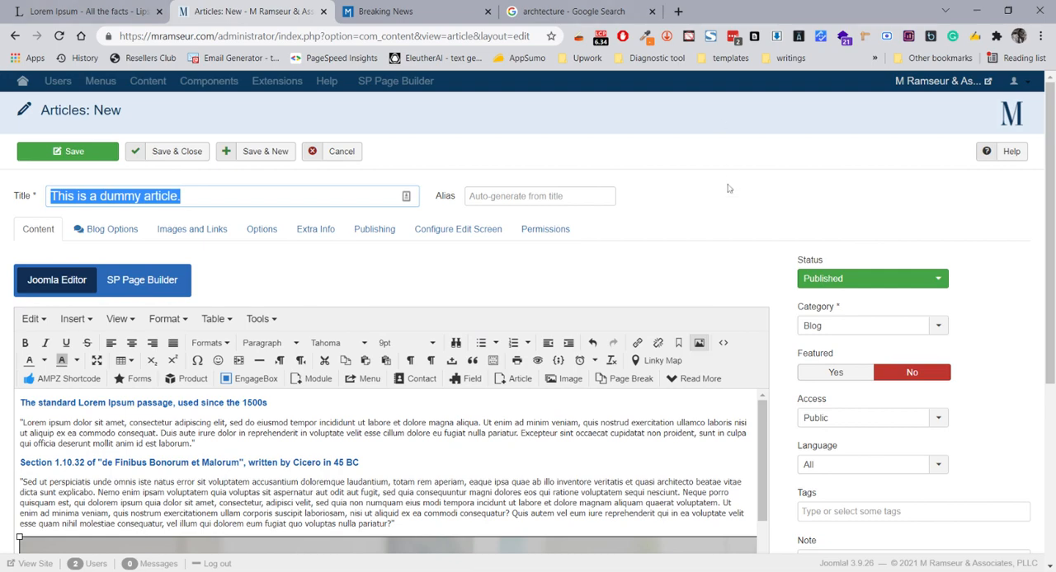
Move to the new article's Alias field and examine the available Status options, keeping Published selected
scroll(719, 233, "down", 2)
scroll(715, 248, "up", 2)
left_click(598, 198)
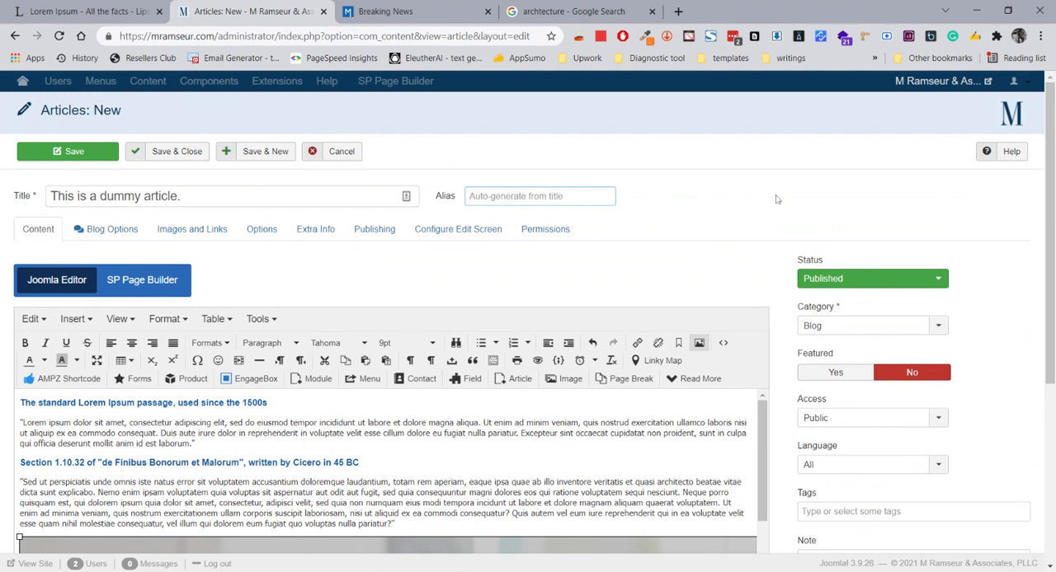
left_click(849, 279)
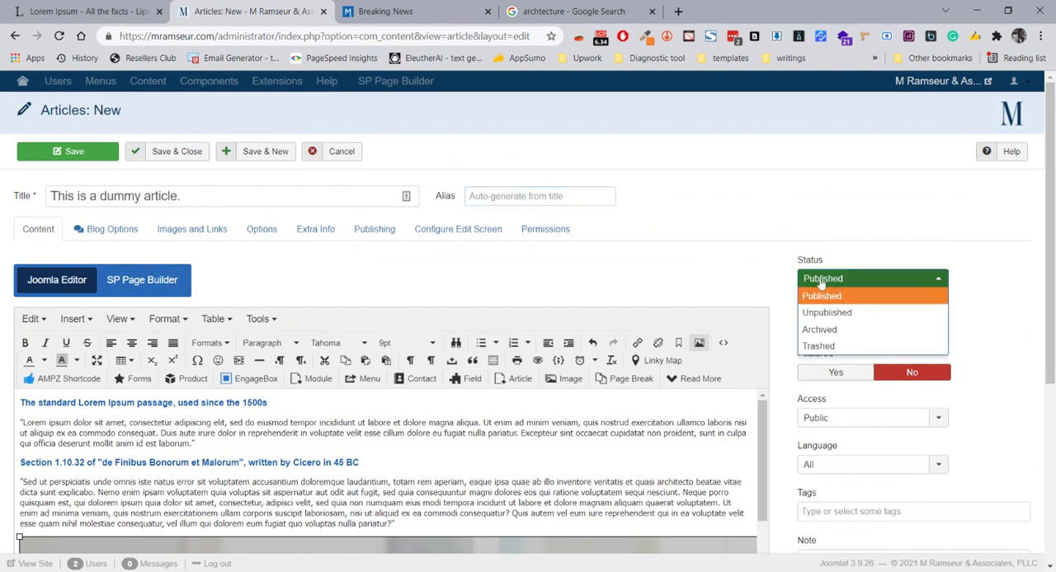
left_click(781, 259)
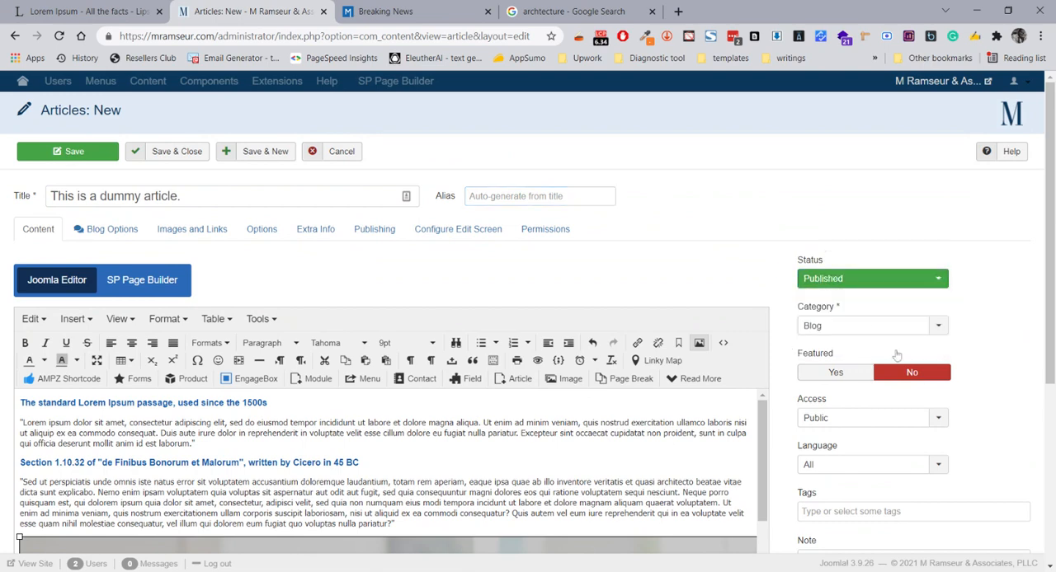
Examine the article's Category choices, keeping Blog selected, and review the remaining fields from Featured through Version Note
left_click(858, 326)
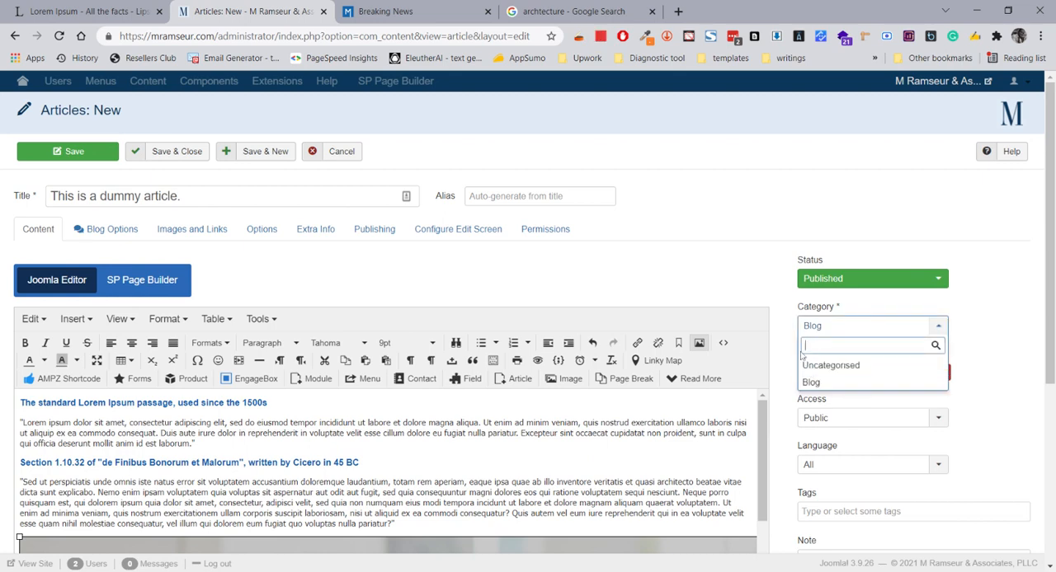
left_click(752, 279)
scroll(834, 383, "down", 1)
scroll(834, 383, "down", 2)
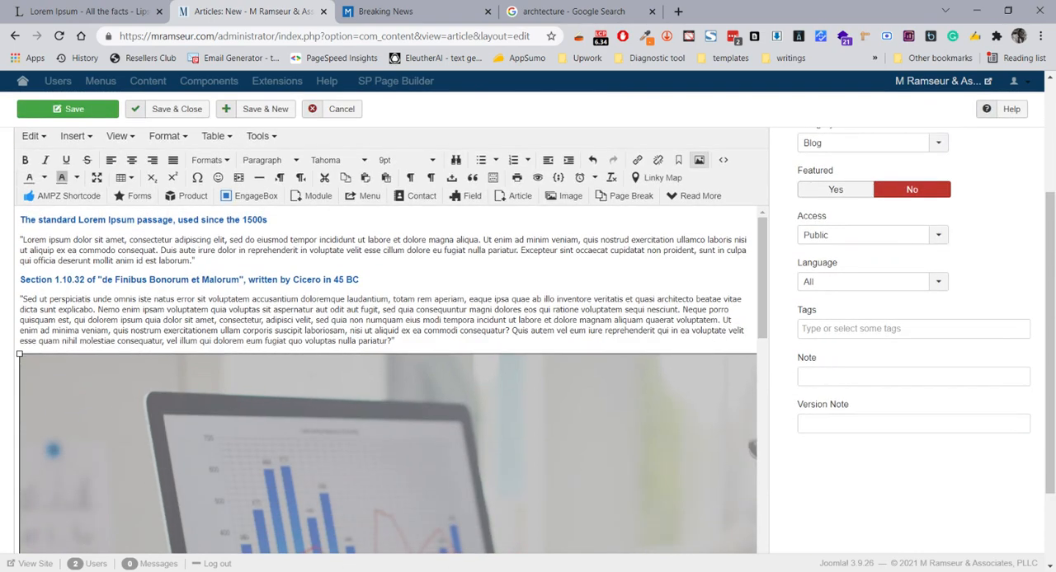
scroll(828, 392, "up", 3)
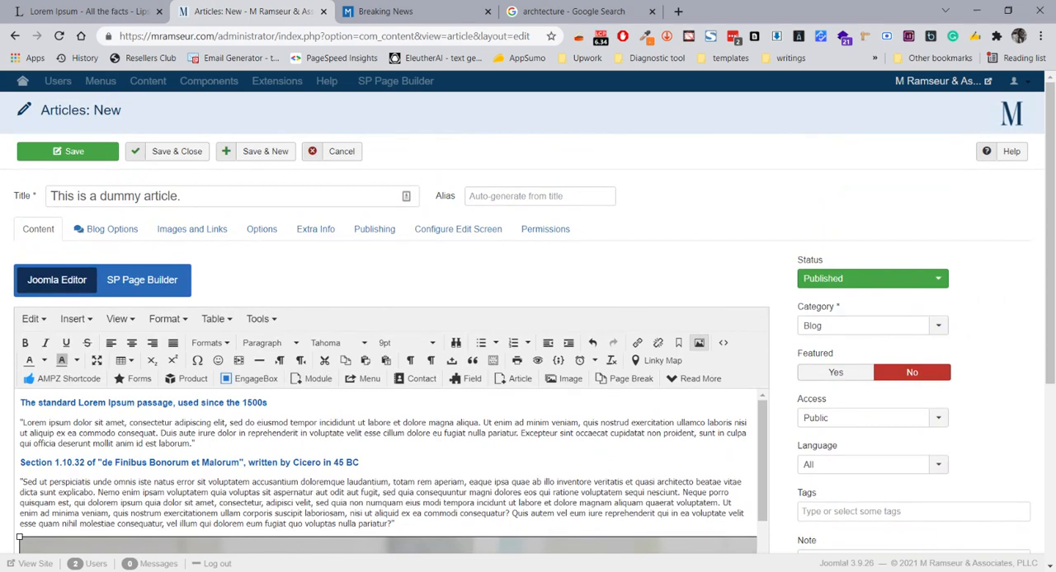
Try to delete the heading "The standard Lorem Ipsum passage, used since the 1500s" in the visual editor, undoing each attempt
left_click(22, 423)
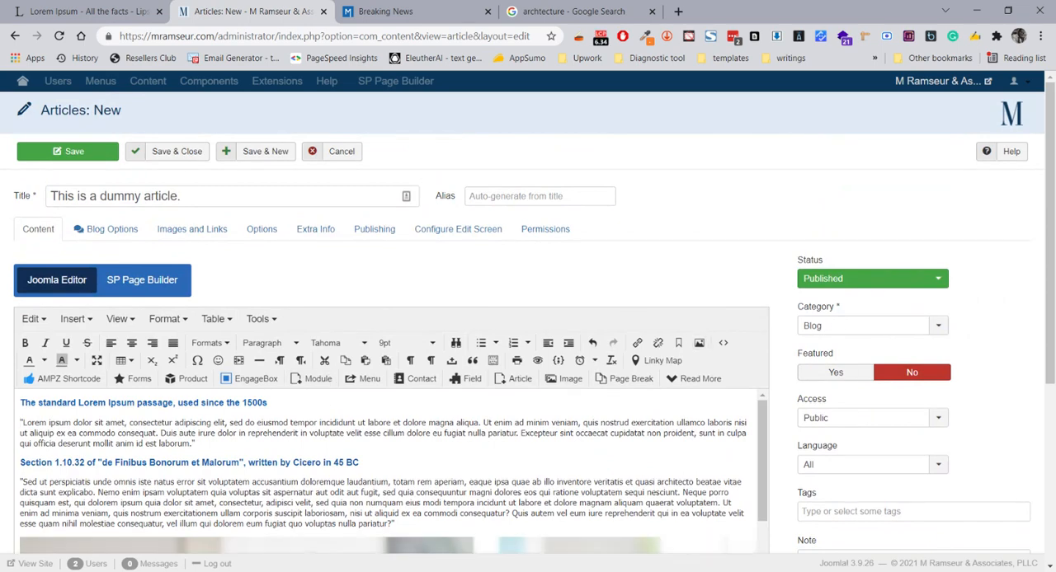
key("BackSpace")
key("BackSpace")
key("BackSpace")
key("BackSpace")
key("BackSpace")
key("BackSpace")
key("BackSpace")
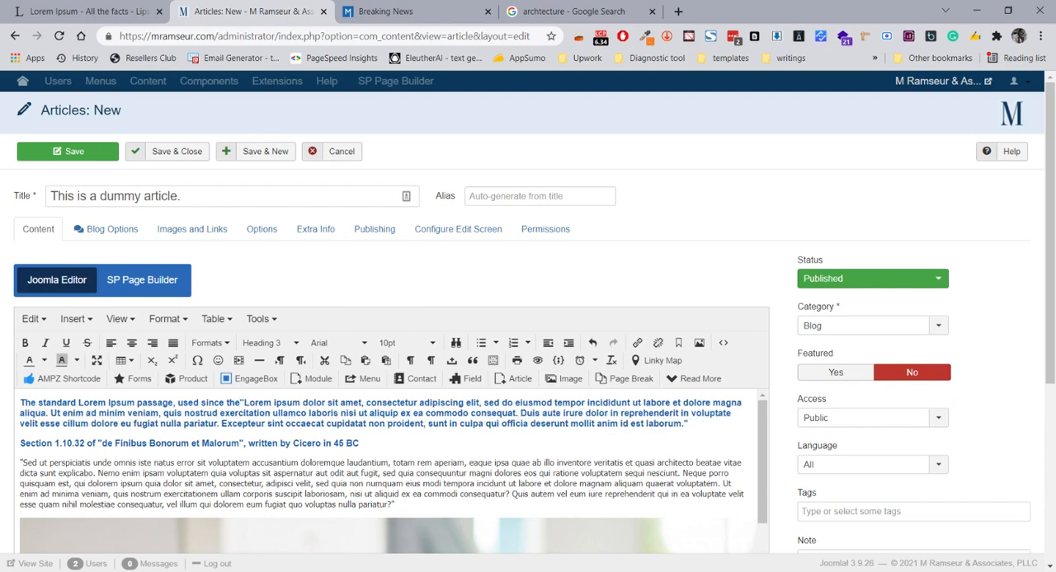
key("ctrl+z")
left_click_drag(268, 403, 20, 403)
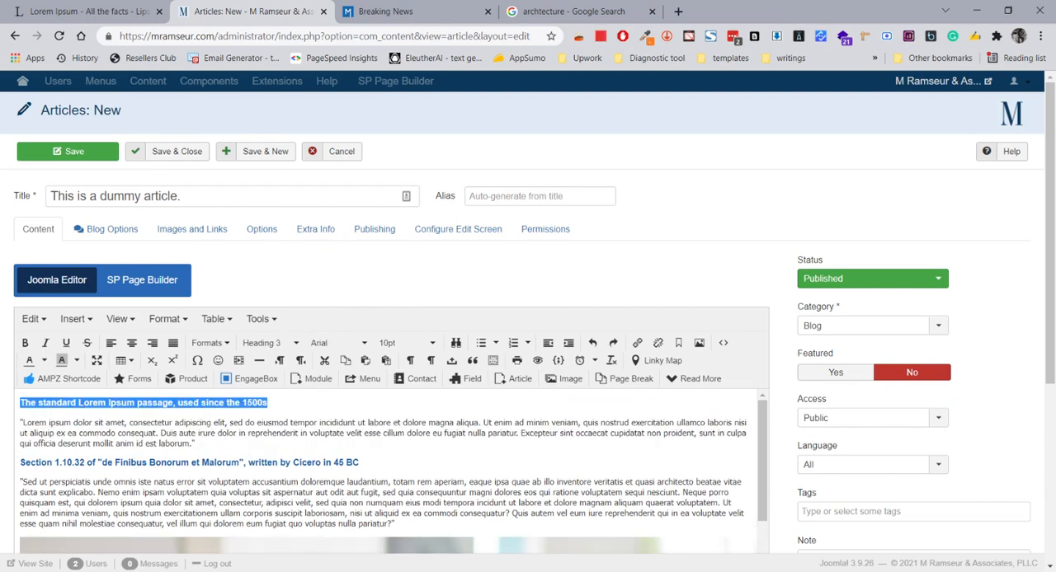
key("Delete")
key("Delete")
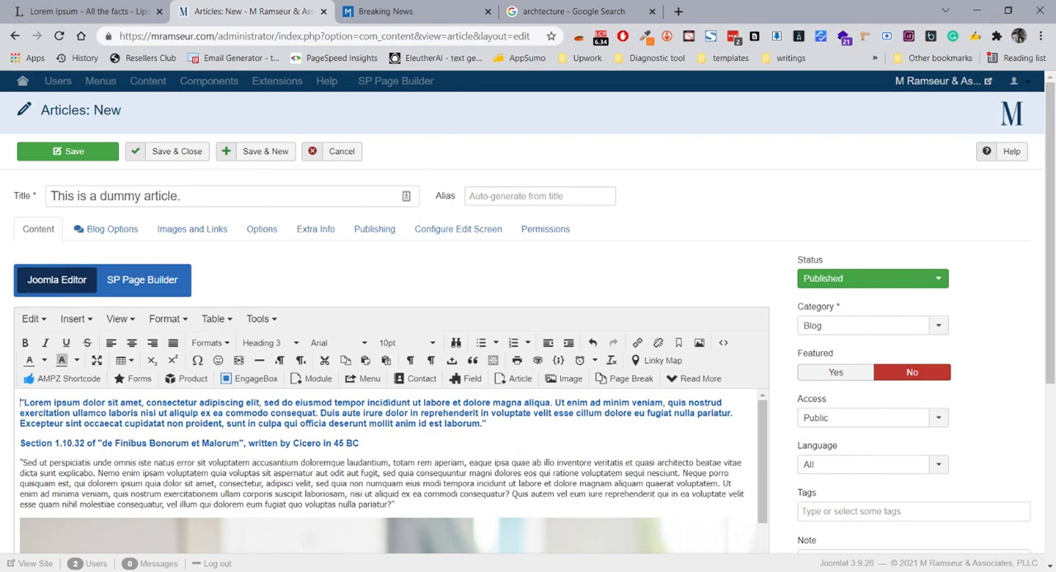
key("ctrl+z")
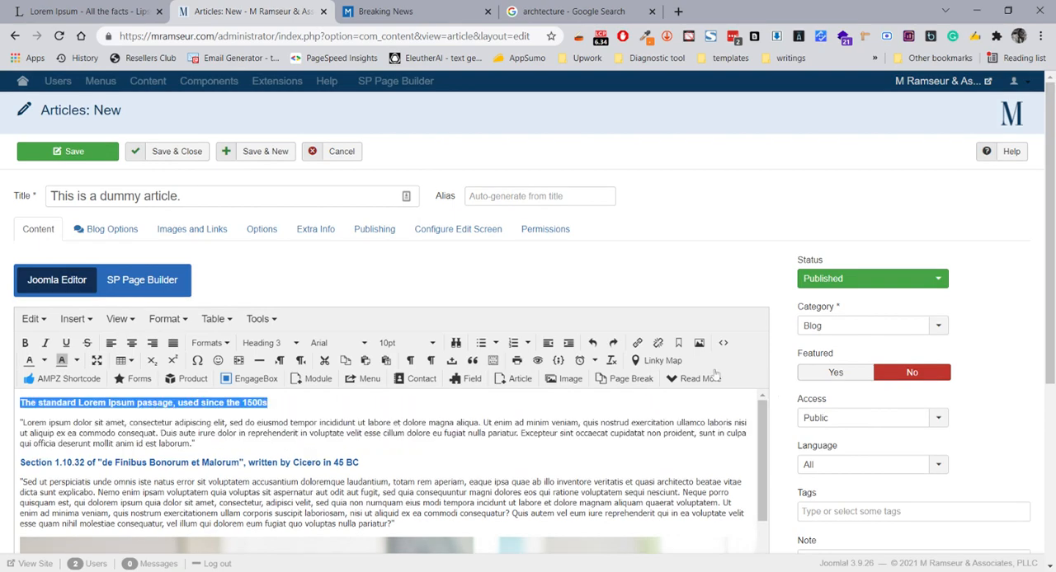
Remove the h3 line "The standard Lorem Ipsum passage, used since the 1500s" from the article's source code and save the article
left_click(723, 343)
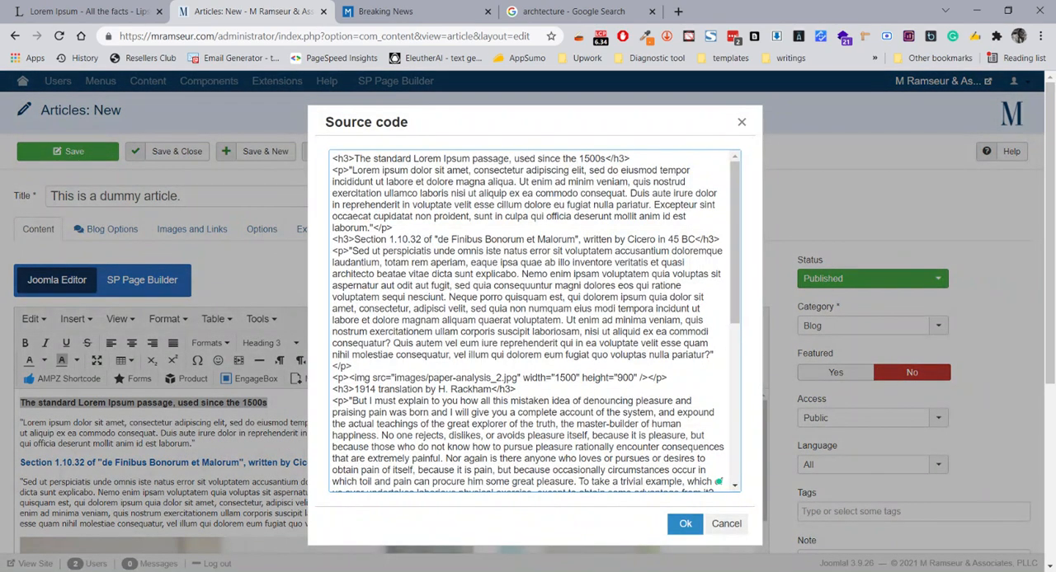
triple_click(364, 159)
key("Delete")
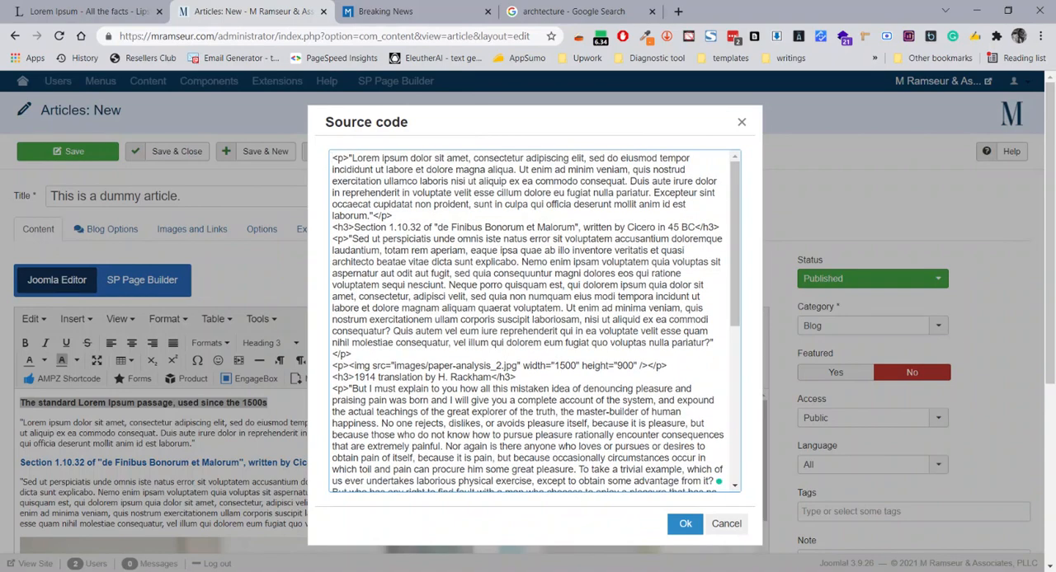
left_click(685, 524)
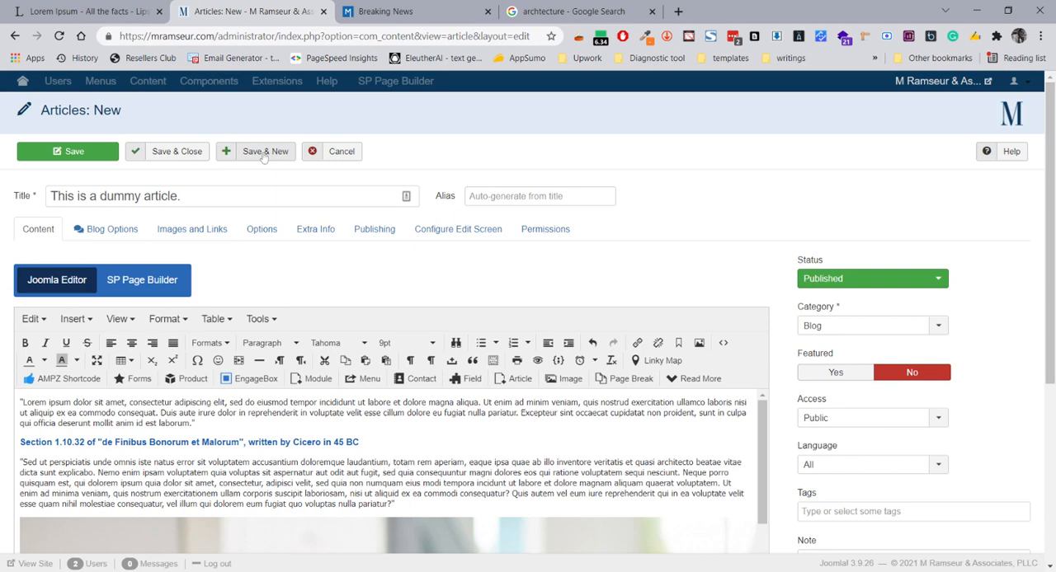
left_click(95, 154)
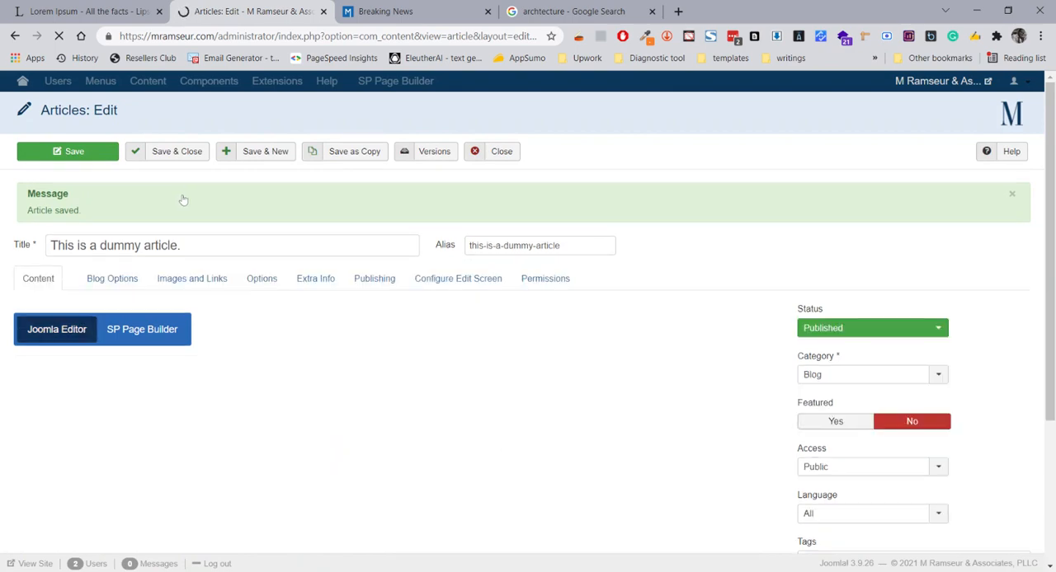
Compare the saved article's generated alias with its title, leaving the whole alias text selected
left_click(577, 248)
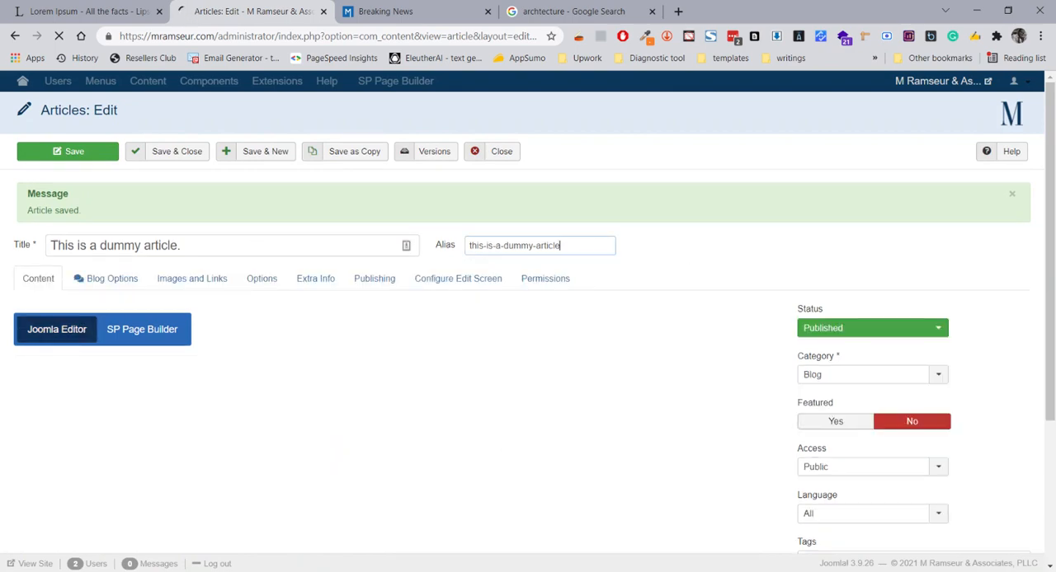
key("ctrl+a")
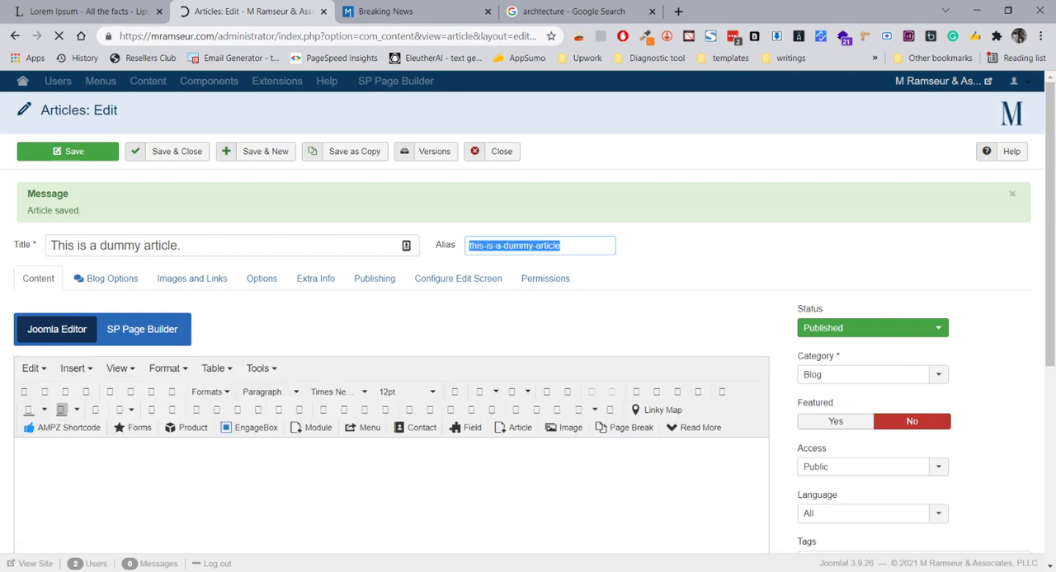
left_click_drag(188, 246, 74, 246)
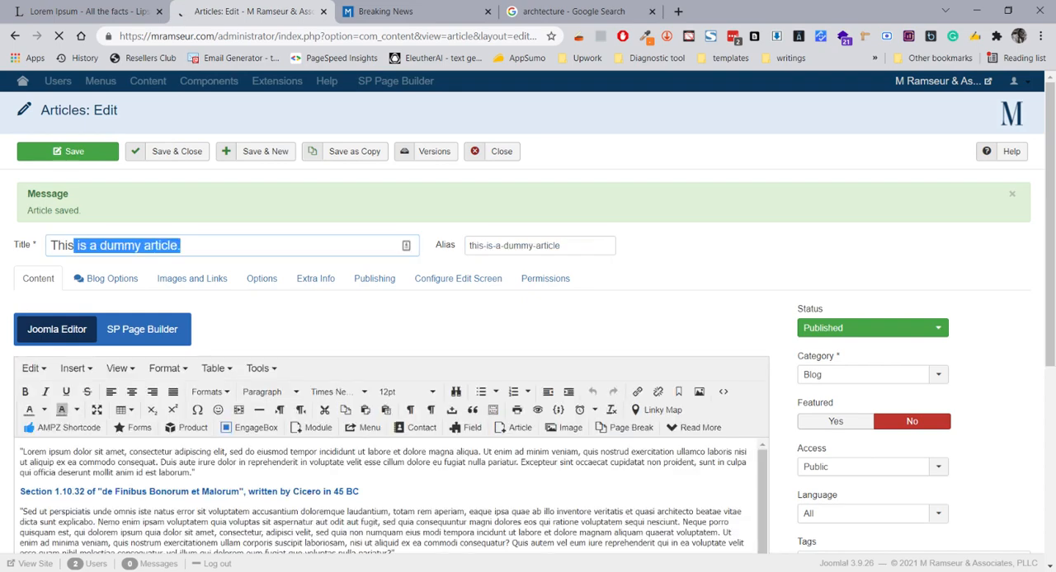
left_click(573, 246)
key("ctrl+a")
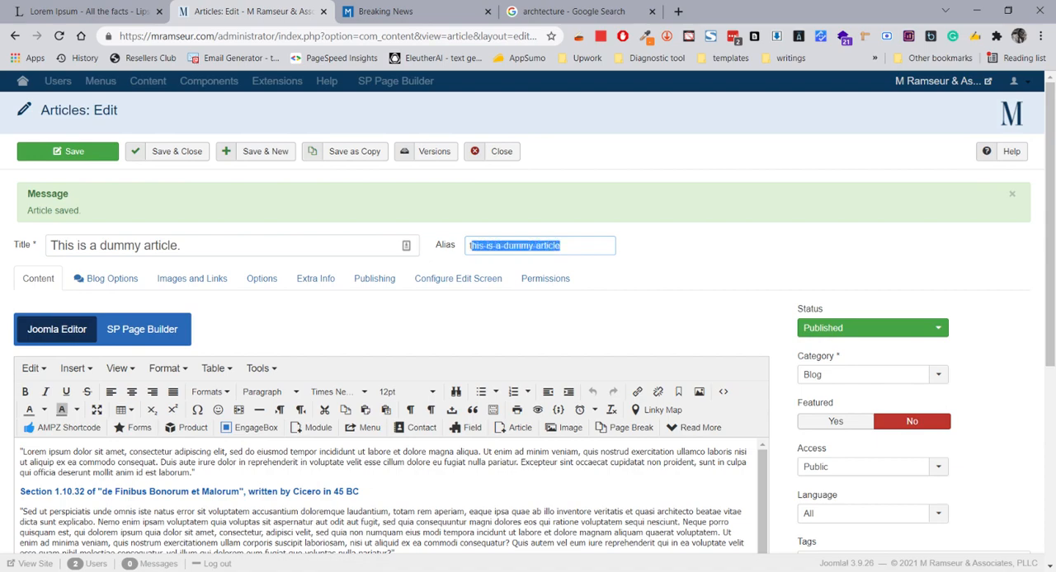
Switch to the site's Breaking News page and reload it from the top
left_click(412, 11)
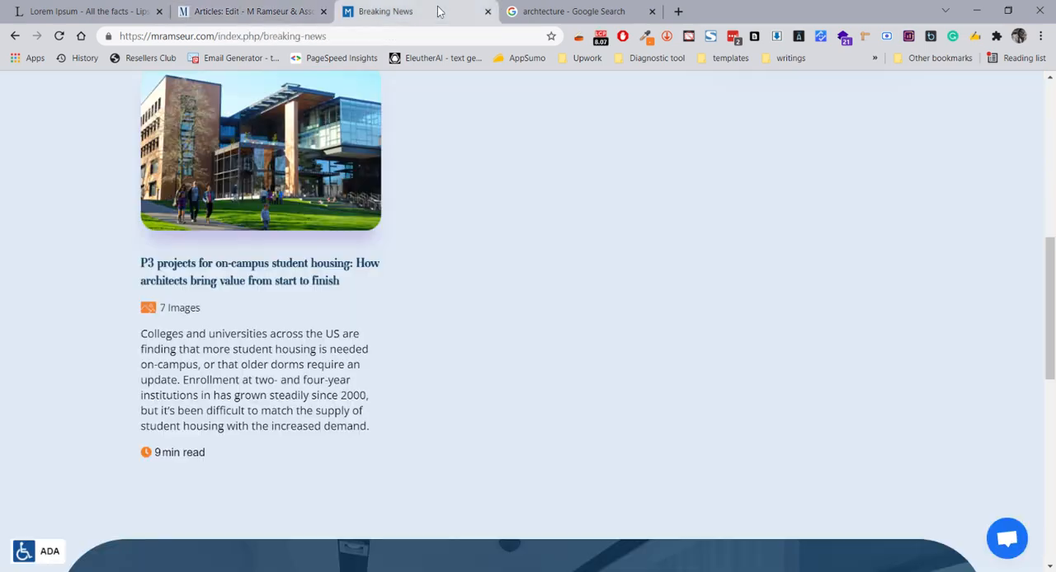
scroll(569, 258, "up", 10)
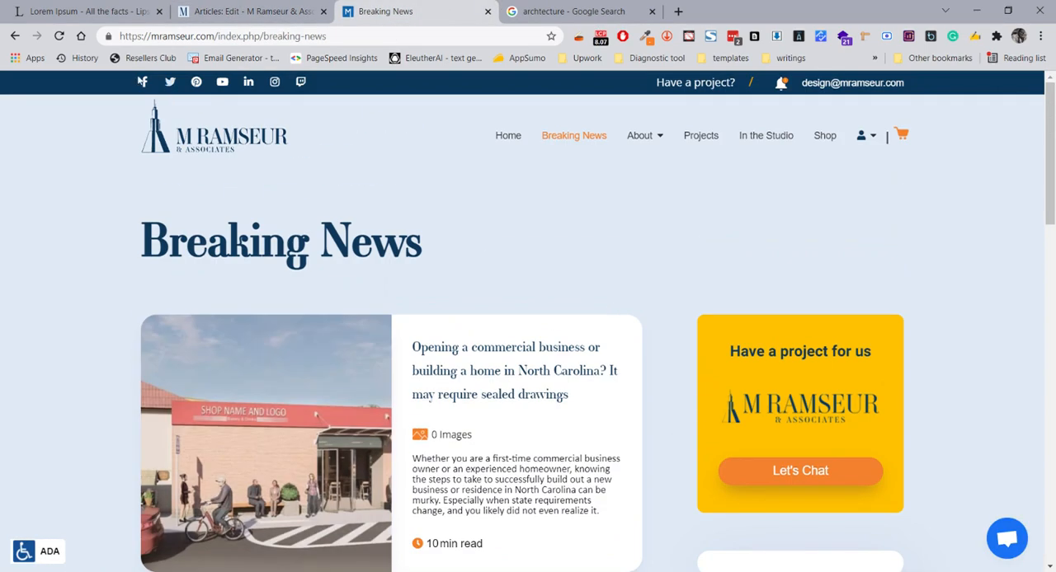
left_click(59, 38)
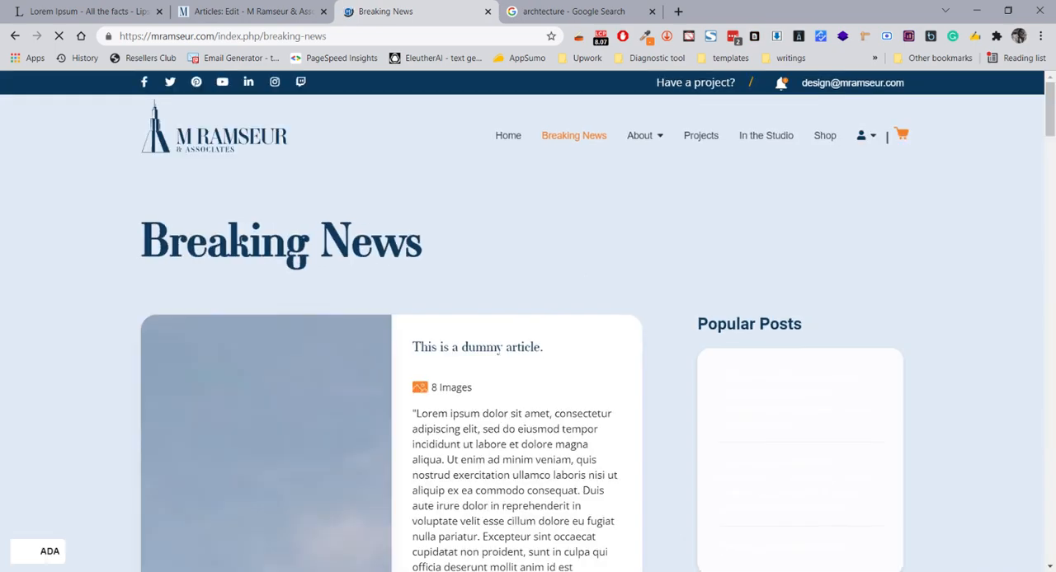
Examine how the dummy article's title, image count, body text and pictures are laid out in the featured Breaking News card
scroll(537, 259, "down", 2)
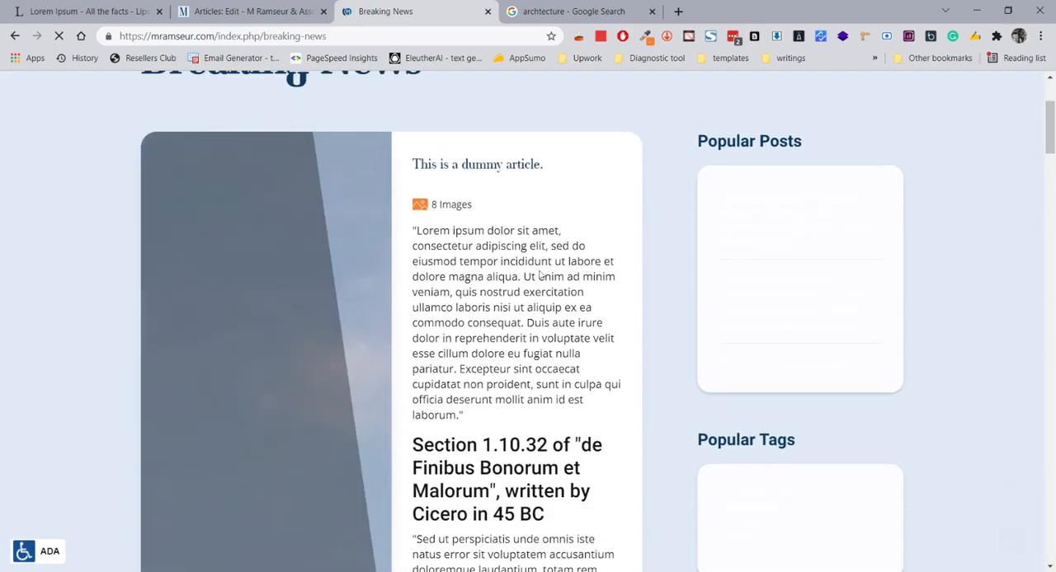
scroll(539, 275, "down", 6)
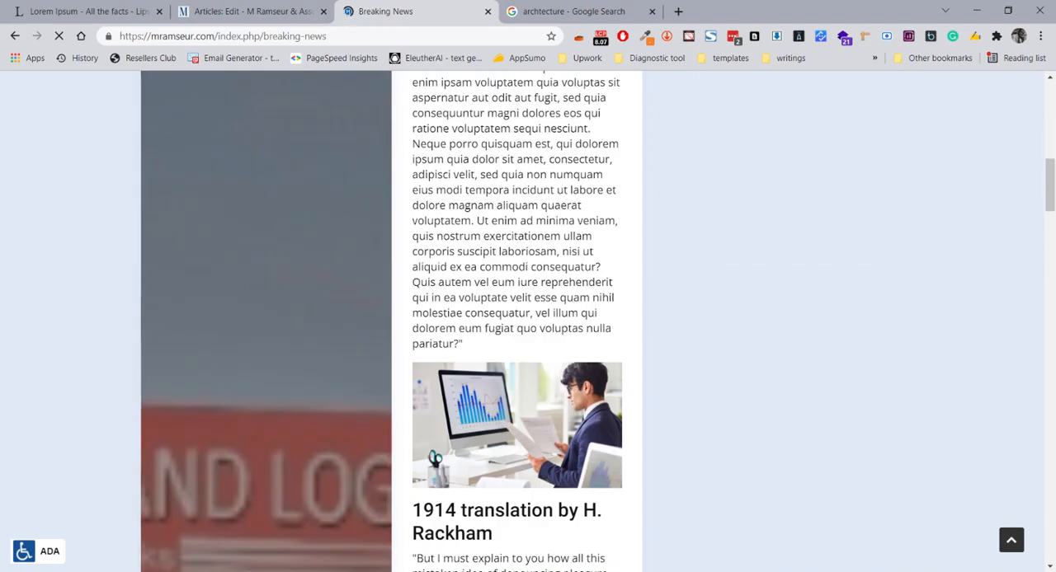
scroll(540, 321, "down", 6)
scroll(539, 322, "down", 5)
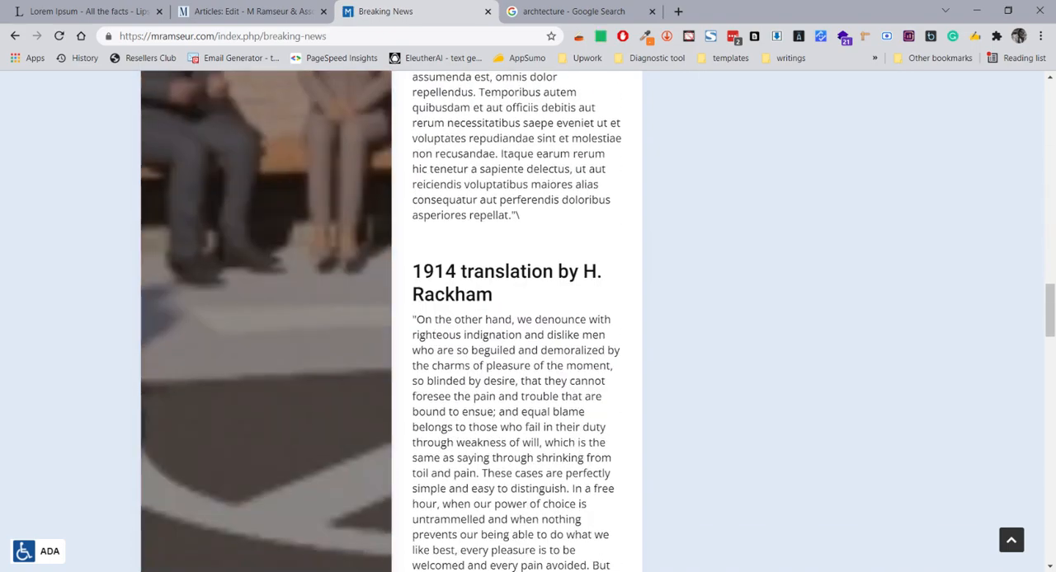
scroll(539, 322, "down", 6)
scroll(539, 322, "up", 10)
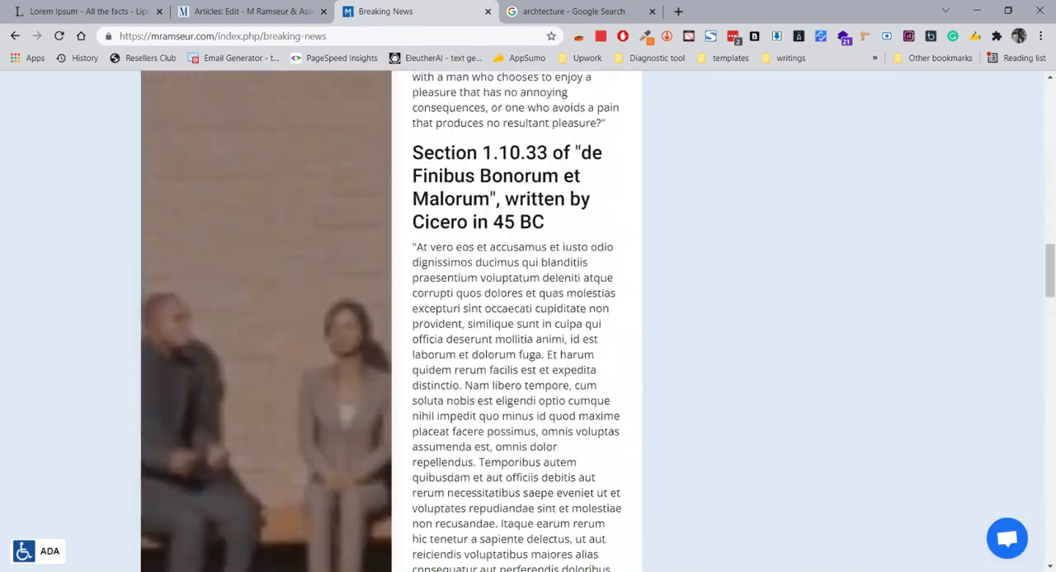
scroll(489, 273, "up", 19)
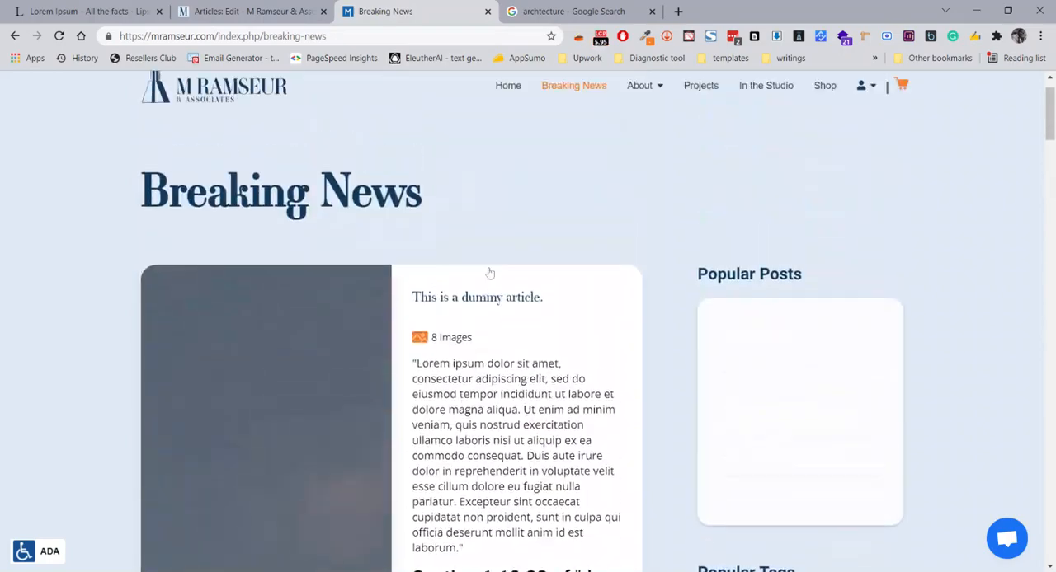
scroll(489, 273, "down", 9)
scroll(489, 273, "up", 8)
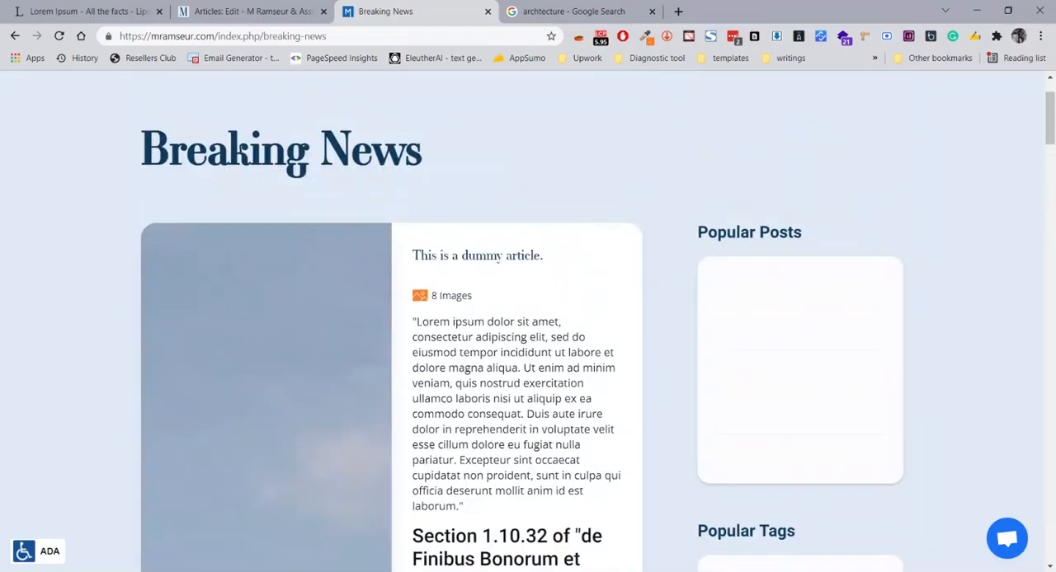
scroll(473, 256, "down", 17)
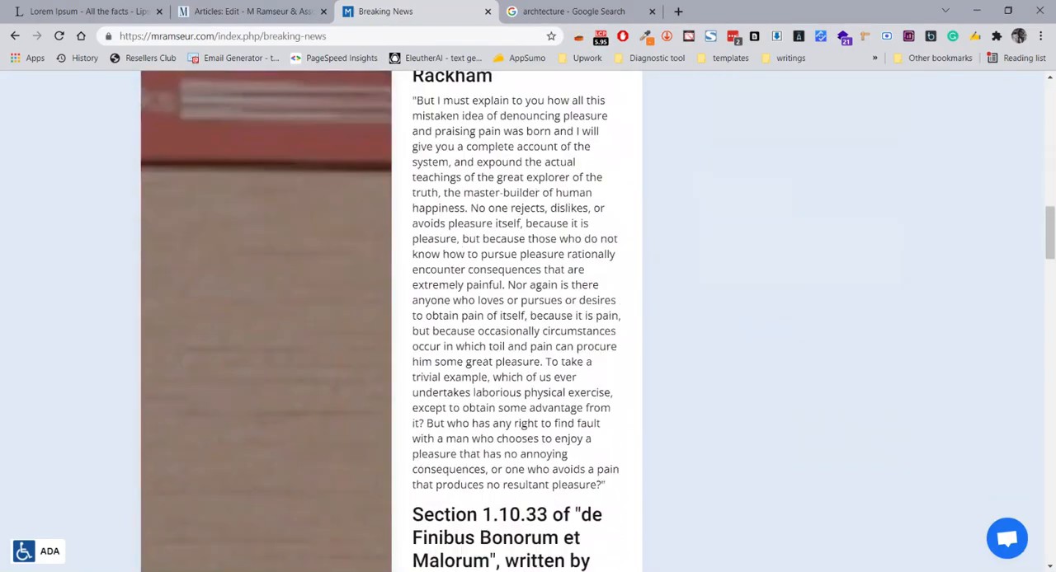
scroll(489, 273, "up", 9)
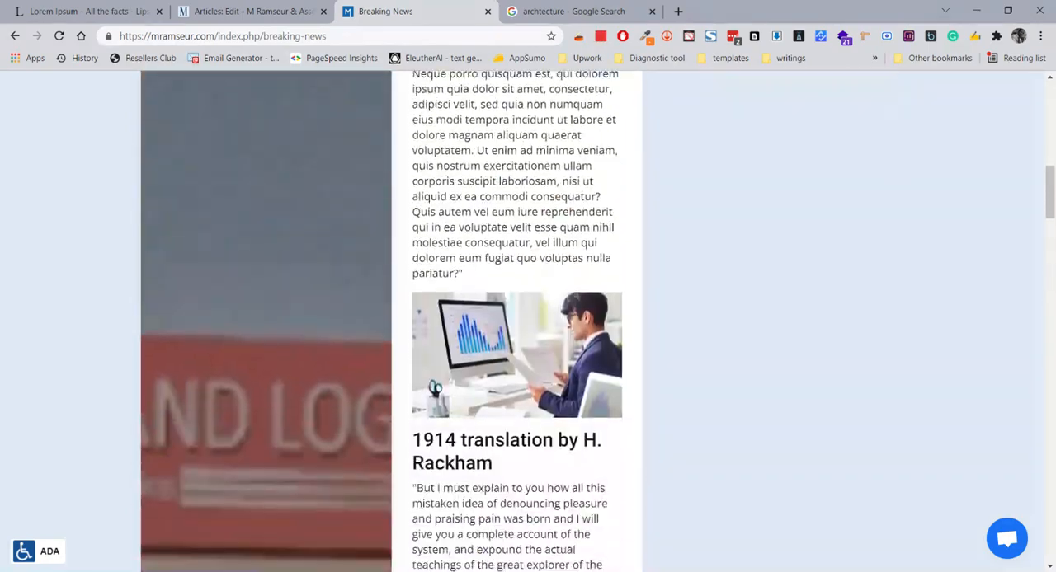
scroll(489, 273, "down", 1)
scroll(483, 322, "down", 7)
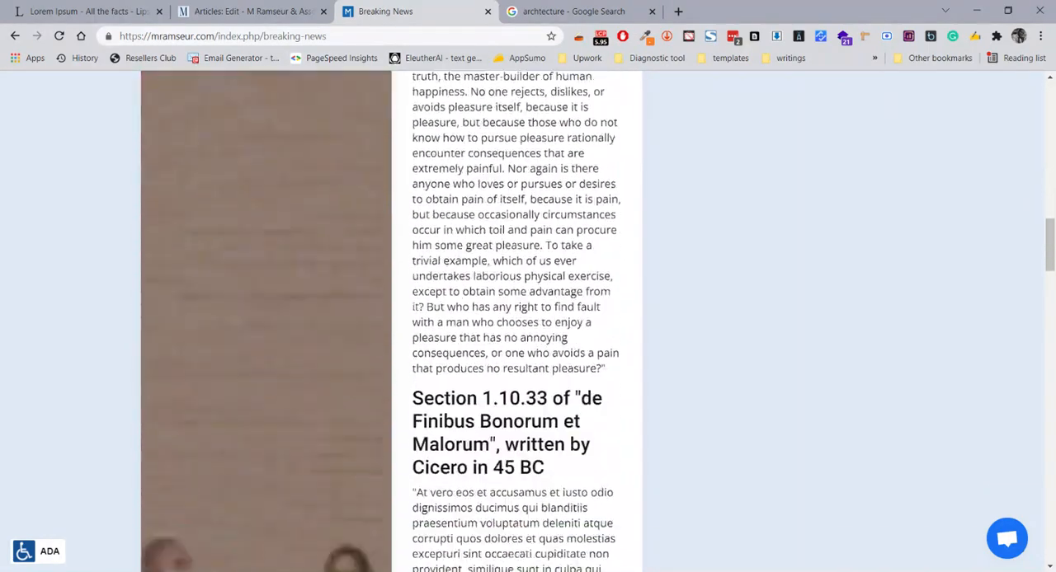
scroll(515, 322, "up", 15)
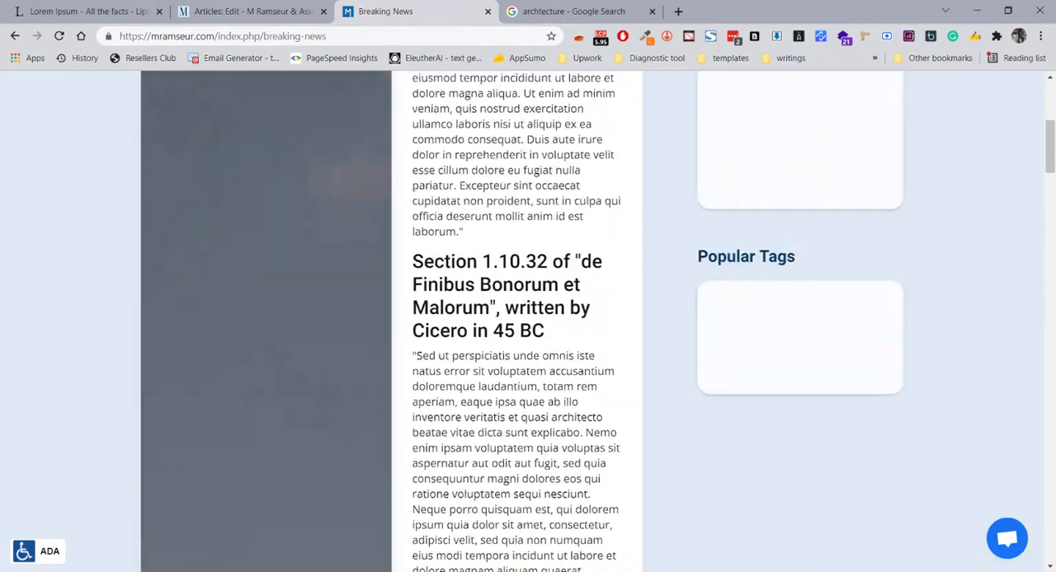
Examine the short intro texts of the commercial business and P3 student housing articles below the dummy article
scroll(515, 322, "down", 20)
scroll(392, 321, "down", 5)
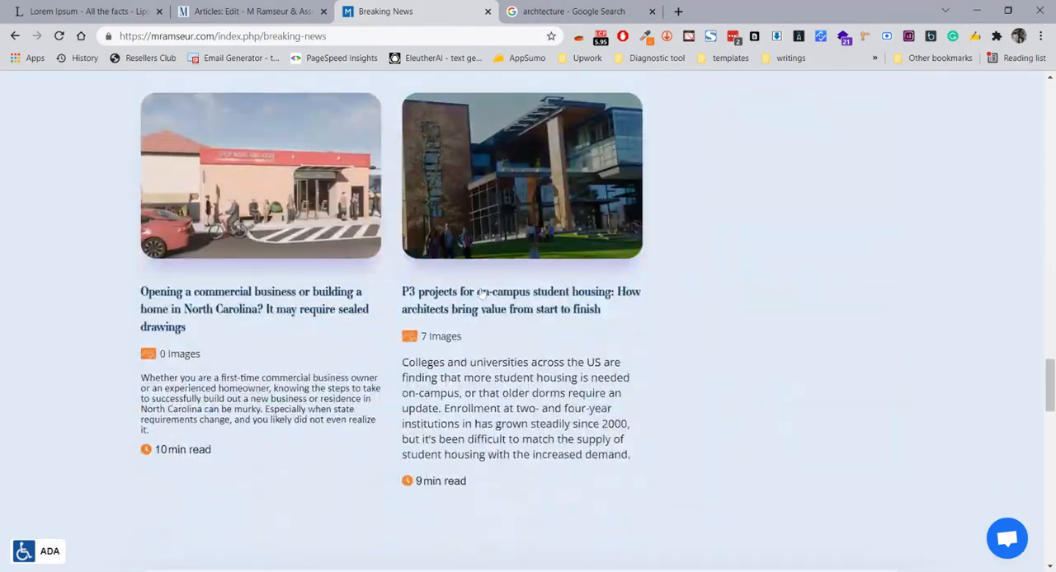
left_click_drag(141, 377, 319, 430)
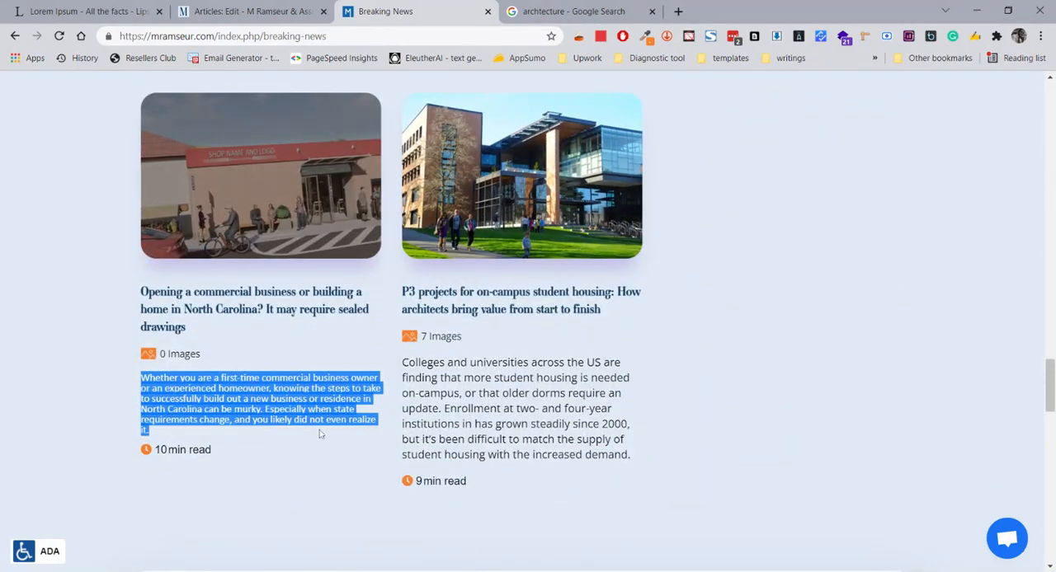
left_click(319, 430)
left_click_drag(402, 362, 607, 454)
left_click(608, 455)
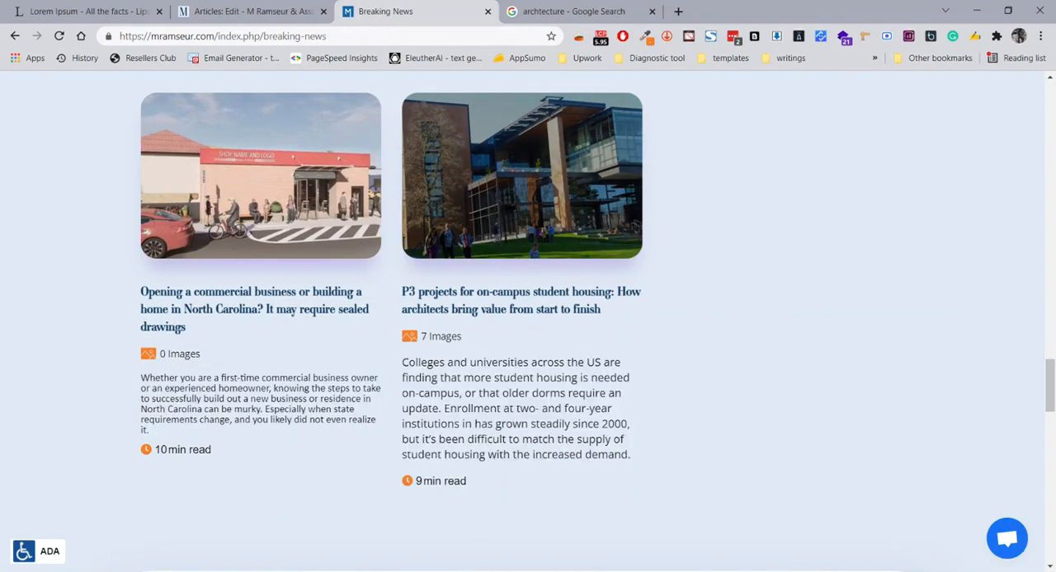
Examine how much of the dummy article's full text the Breaking News card displays, from its title down through the translated sections
scroll(601, 317, "up", 7)
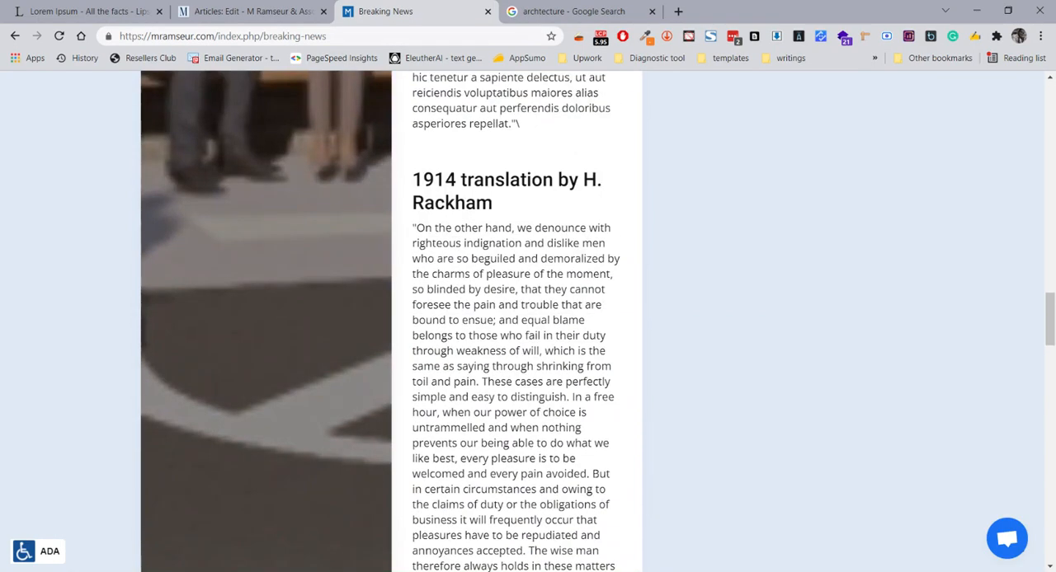
left_click(272, 11)
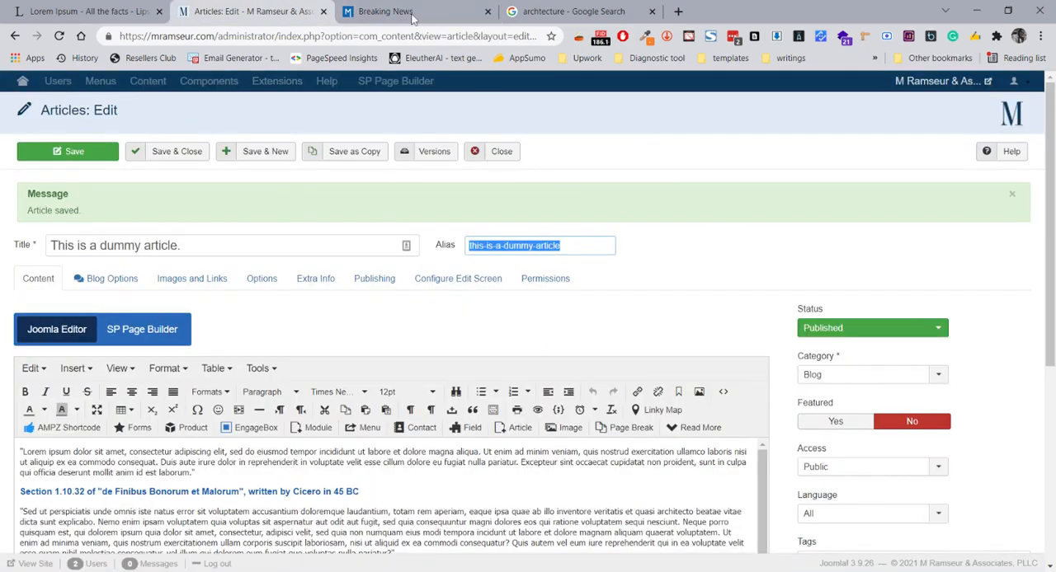
left_click(413, 11)
scroll(516, 322, "down", 10)
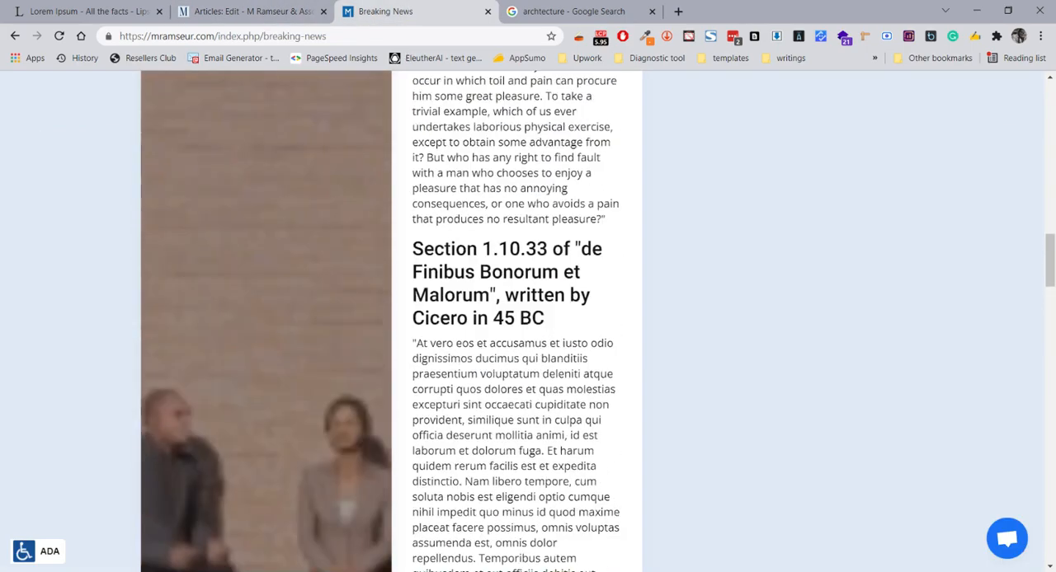
scroll(515, 322, "up", 10)
scroll(561, 283, "up", 4)
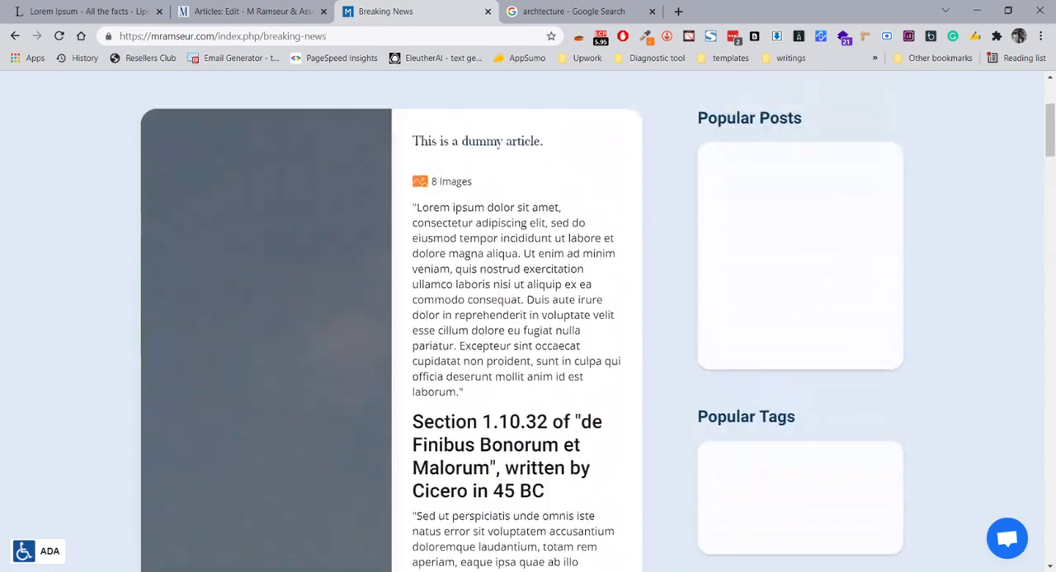
scroll(561, 283, "down", 4)
scroll(564, 284, "up", 1)
scroll(591, 299, "up", 1)
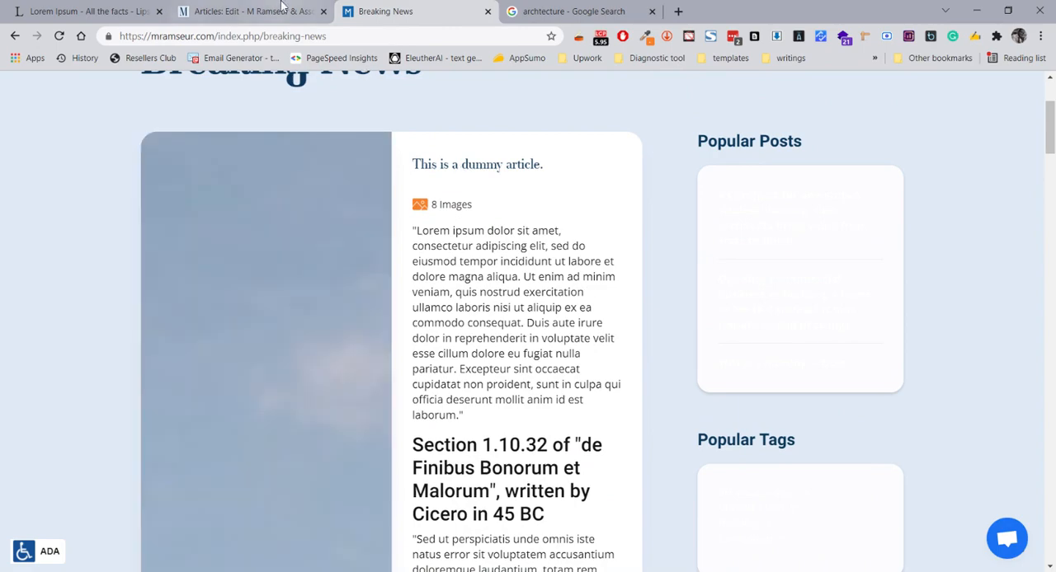
Insert a Read More break in the dummy article right after "ut aliquip ex ea commodo consequat." and save the article
key("ctrl+shift+Tab")
scroll(610, 265, "down", 3)
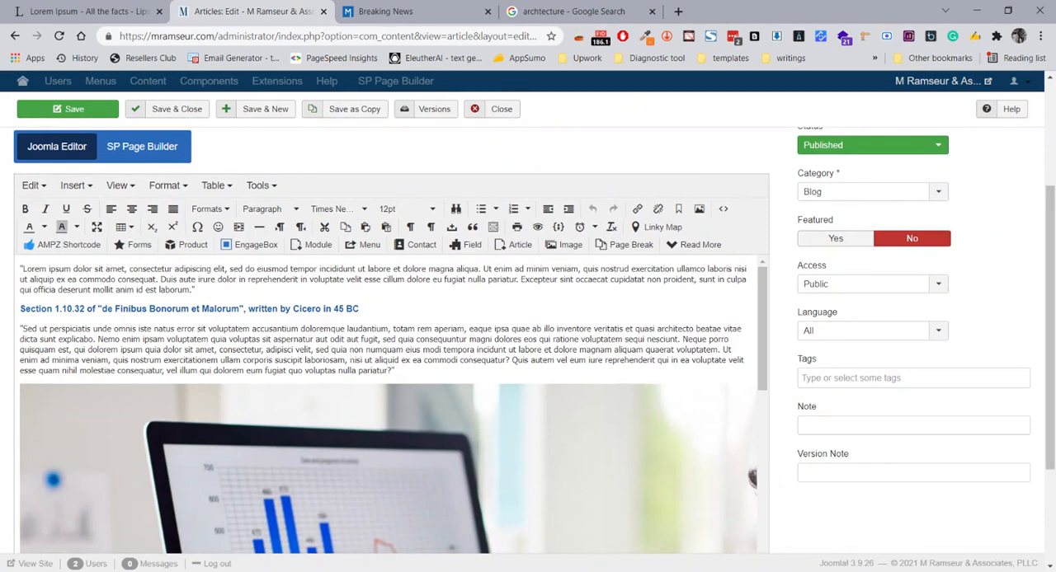
left_click(23, 269)
mouse_move(160, 279)
left_mouse_down()
mouse_move(23, 268)
mouse_move(157, 280)
left_mouse_up()
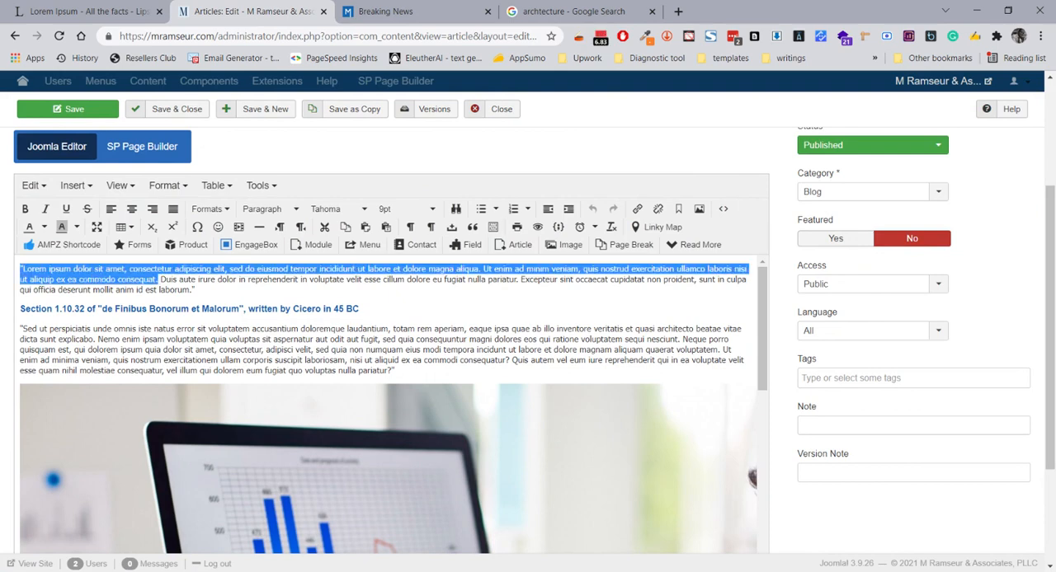
left_click(161, 279)
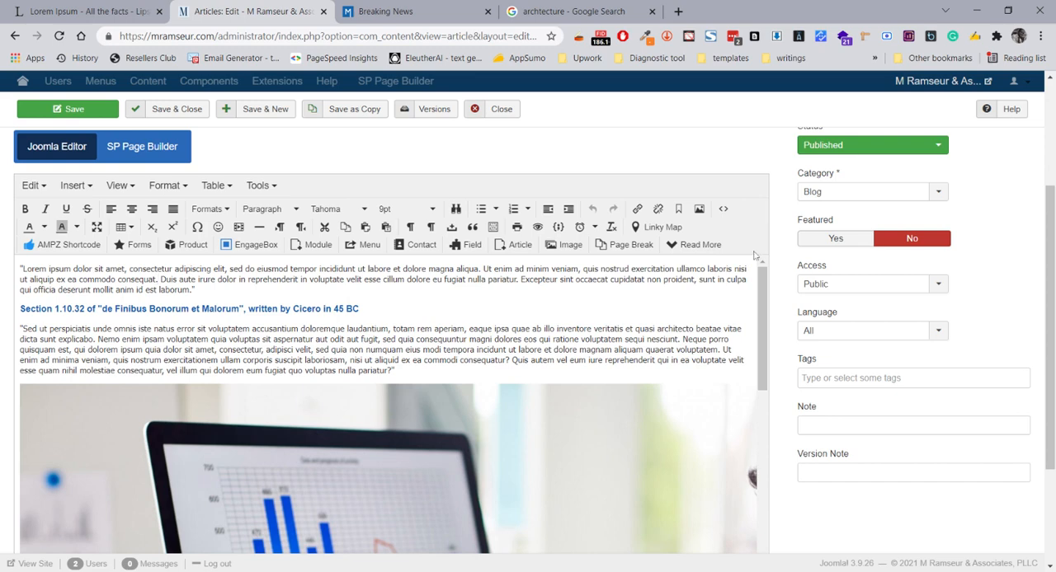
left_click(697, 245)
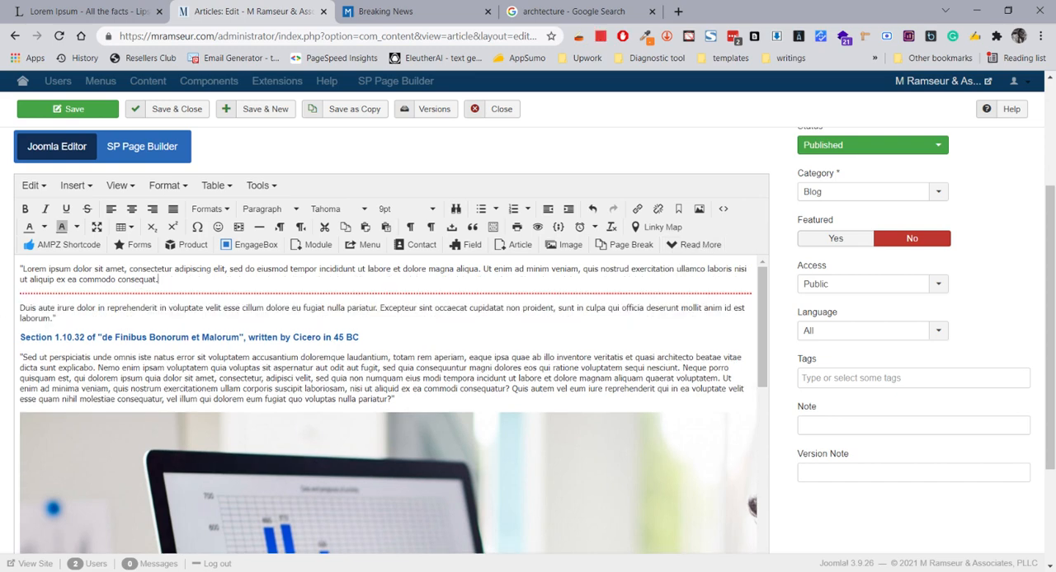
left_click(98, 114)
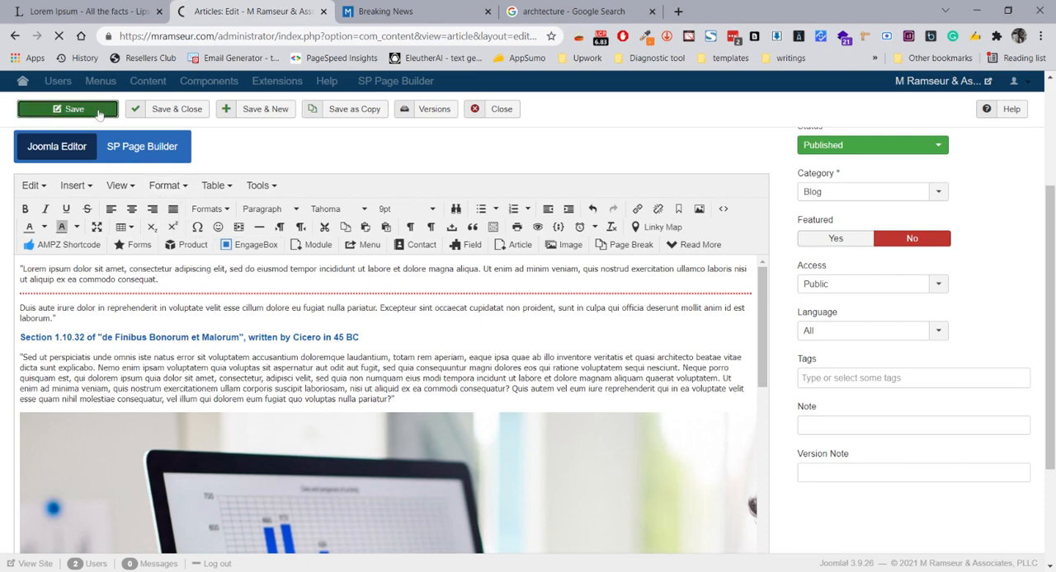
Reload the Breaking News page and examine the dummy article card's intro text and image count
left_click(403, 11)
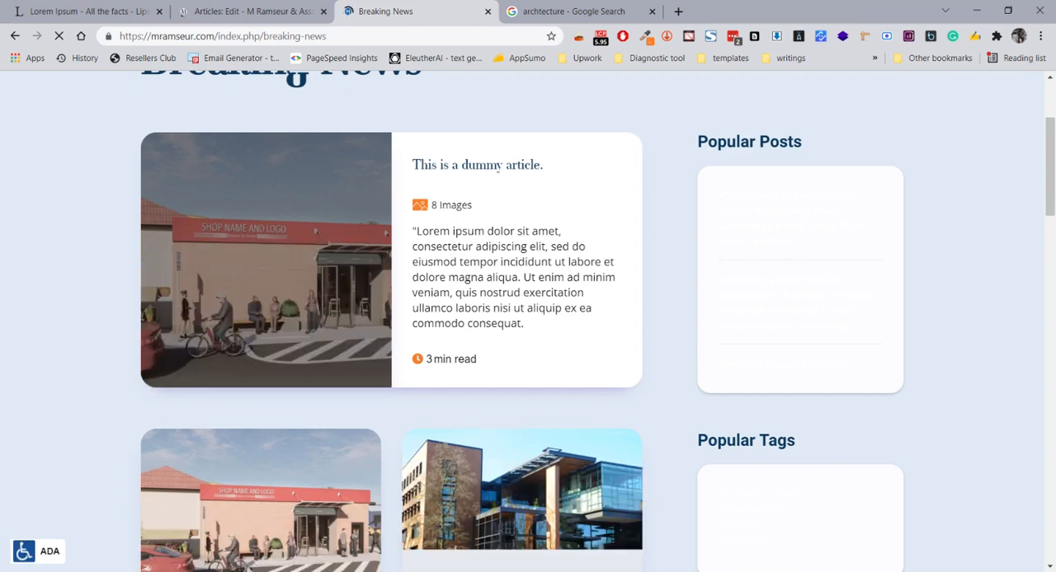
triple_click(485, 308)
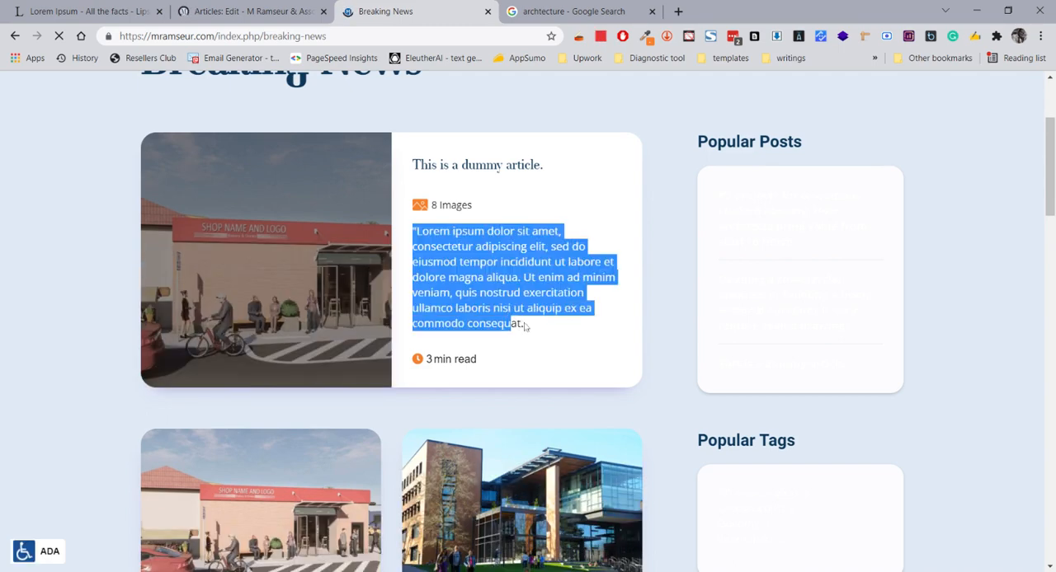
left_click(452, 311)
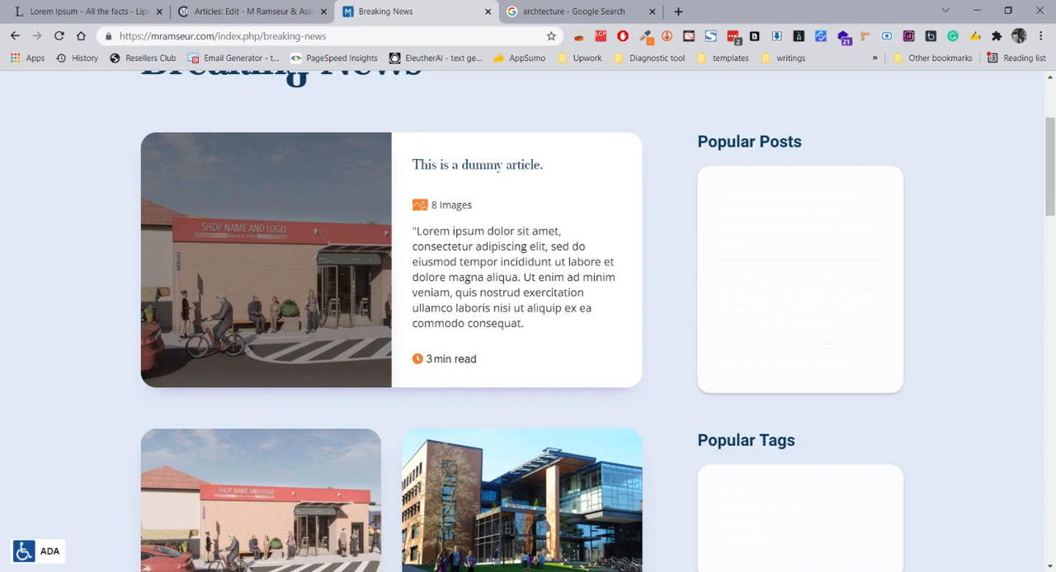
scroll(532, 322, "down", 4)
scroll(532, 321, "up", 6)
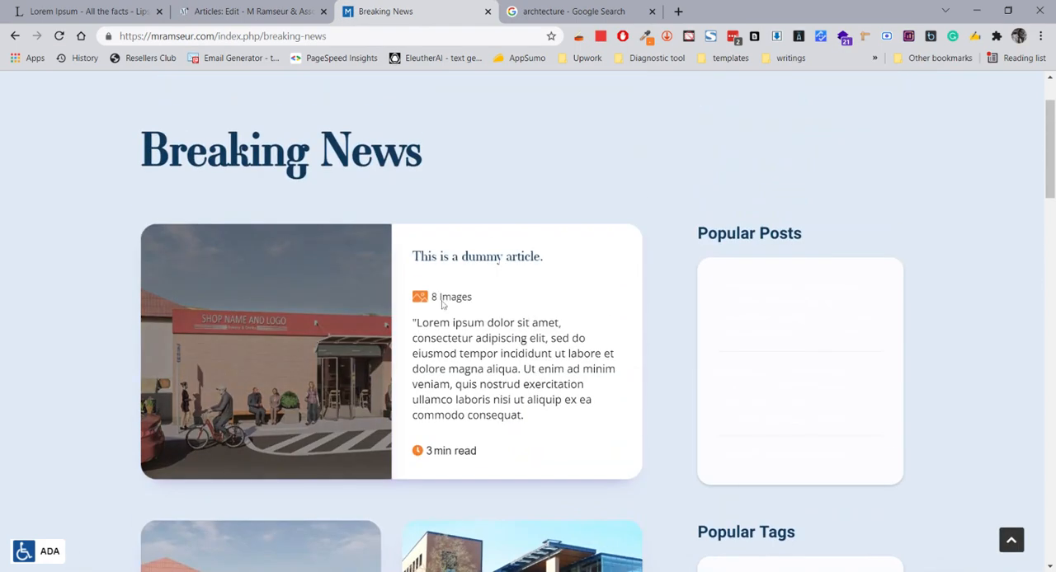
left_click_drag(432, 296, 471, 299)
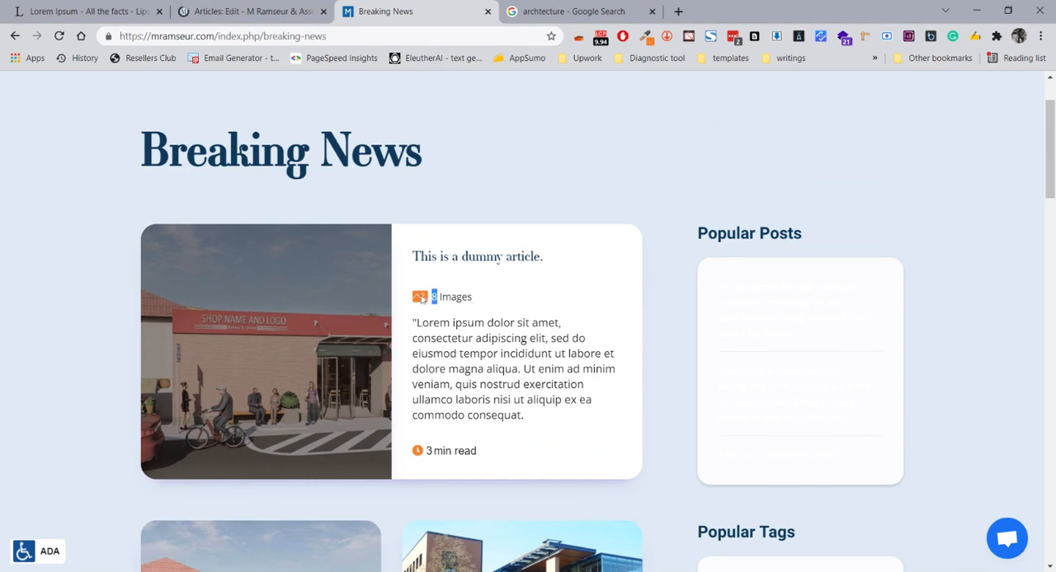
left_click(443, 298)
double_click(441, 298)
left_click(472, 320)
Return to the dummy article's editor, review its content and settings, and close the article
left_click(297, 12)
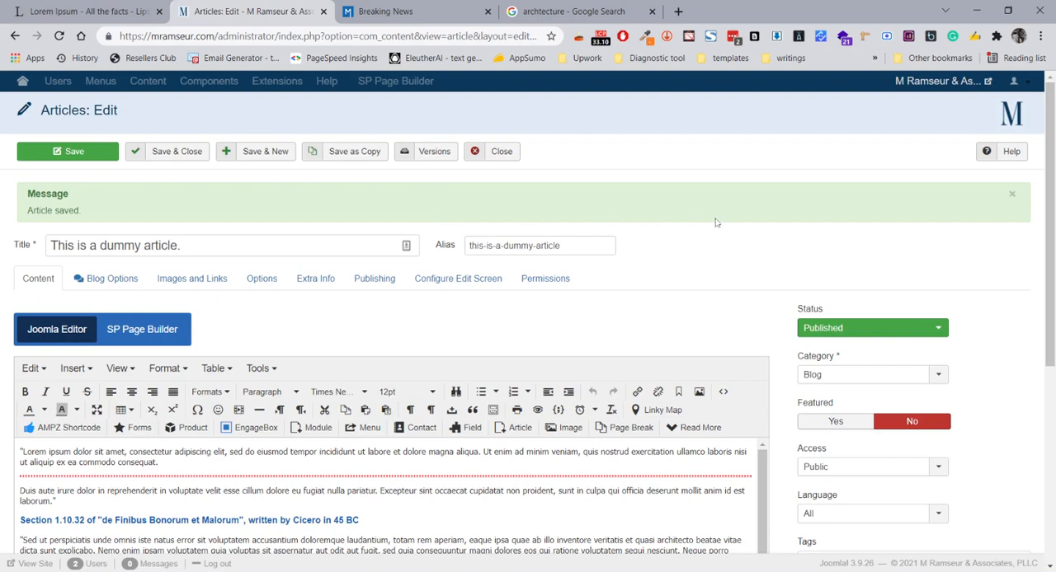
scroll(702, 257, "down", 5)
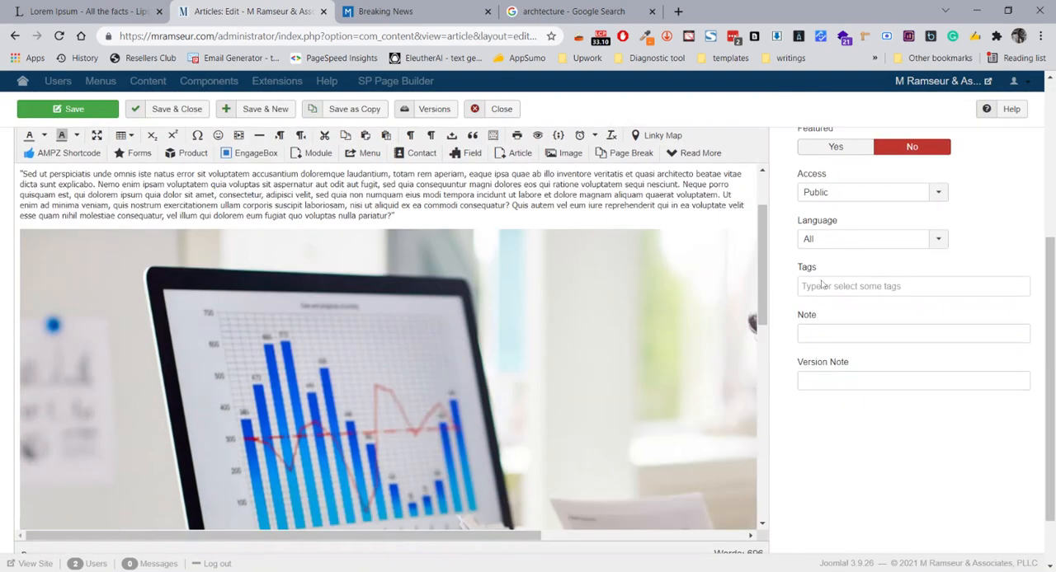
scroll(831, 299, "up", 4)
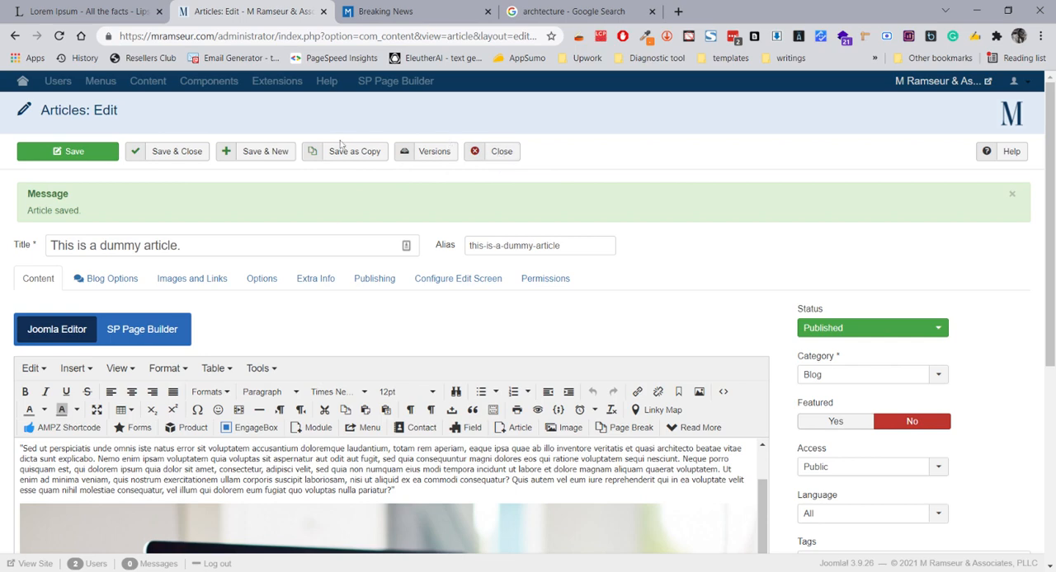
left_click(502, 153)
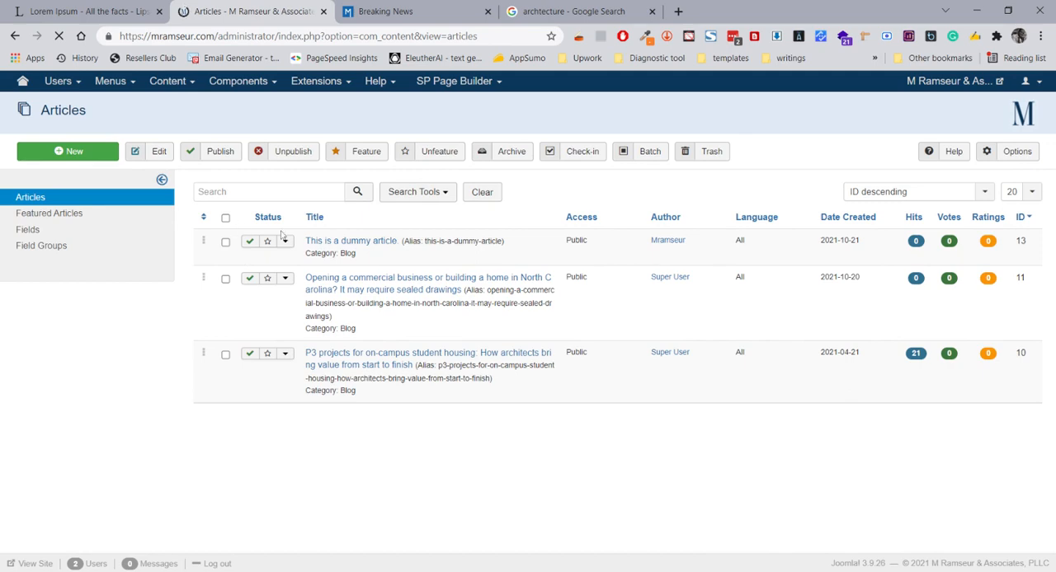
Check which status actions are offered for the dummy article in the article list
left_click(285, 241)
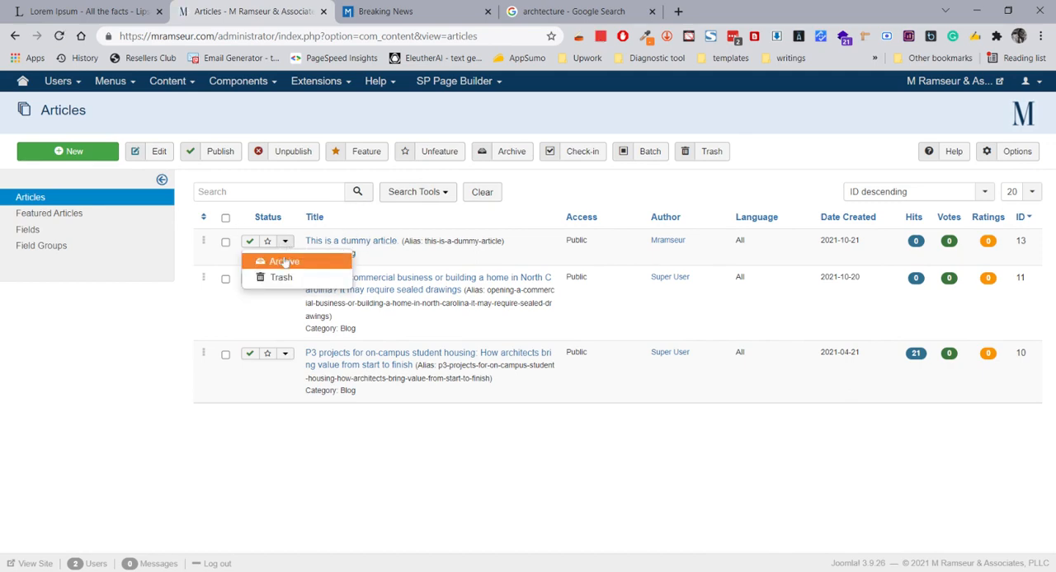
left_click(285, 241)
left_click(285, 241)
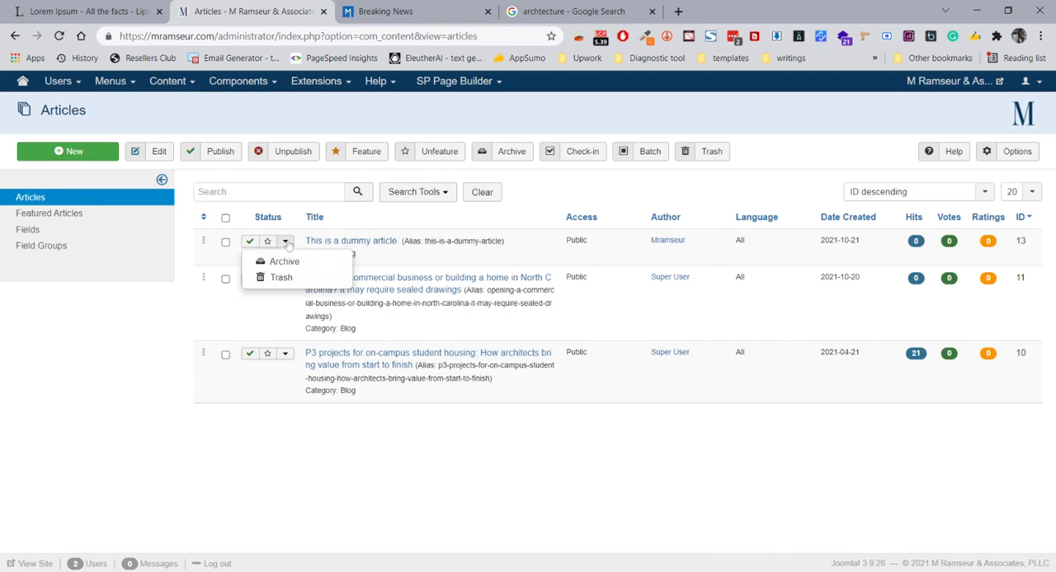
left_click(286, 242)
left_click(285, 242)
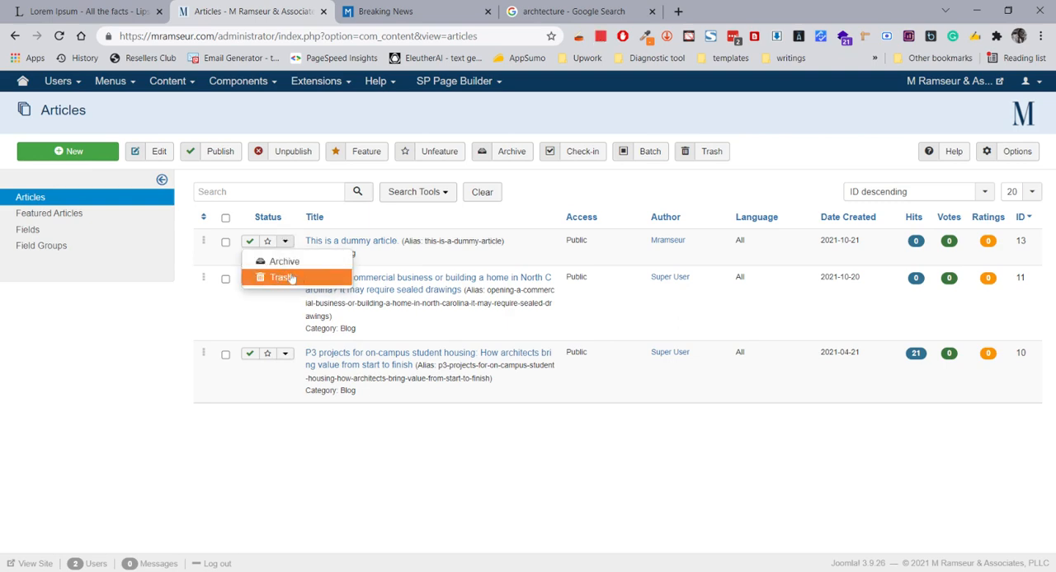
left_click(225, 242)
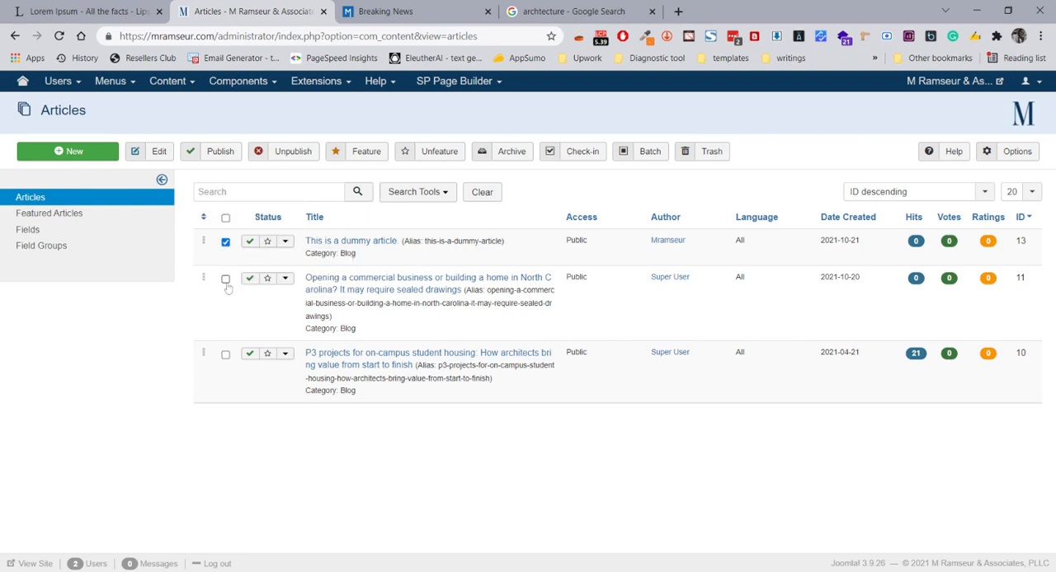
left_click(225, 280)
left_click(226, 354)
left_click(225, 242)
left_click(225, 279)
left_click(226, 355)
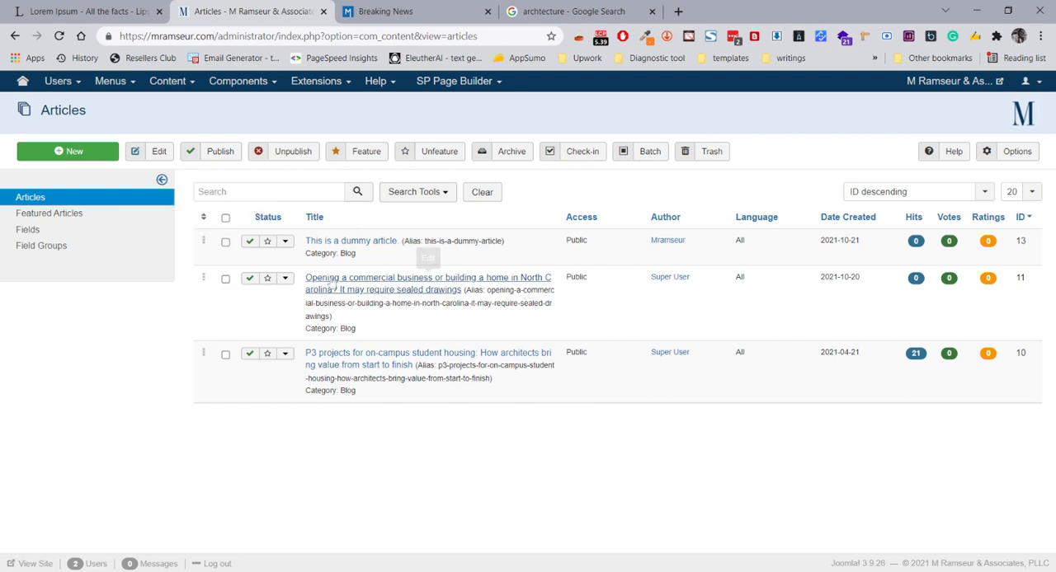
Move the dummy article to the trash and filter the article list by the Trashed status
left_click(697, 152)
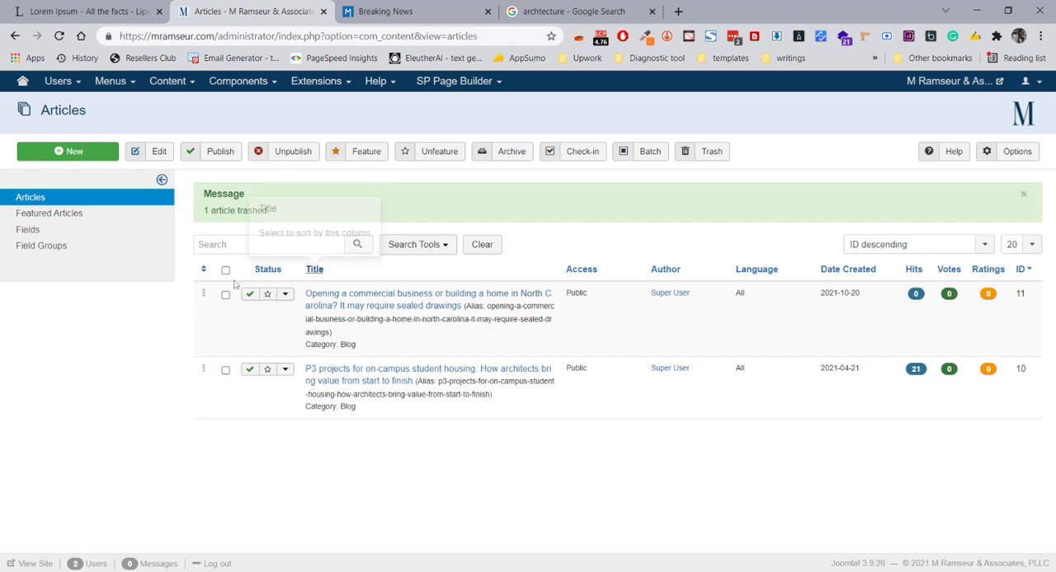
left_click(434, 245)
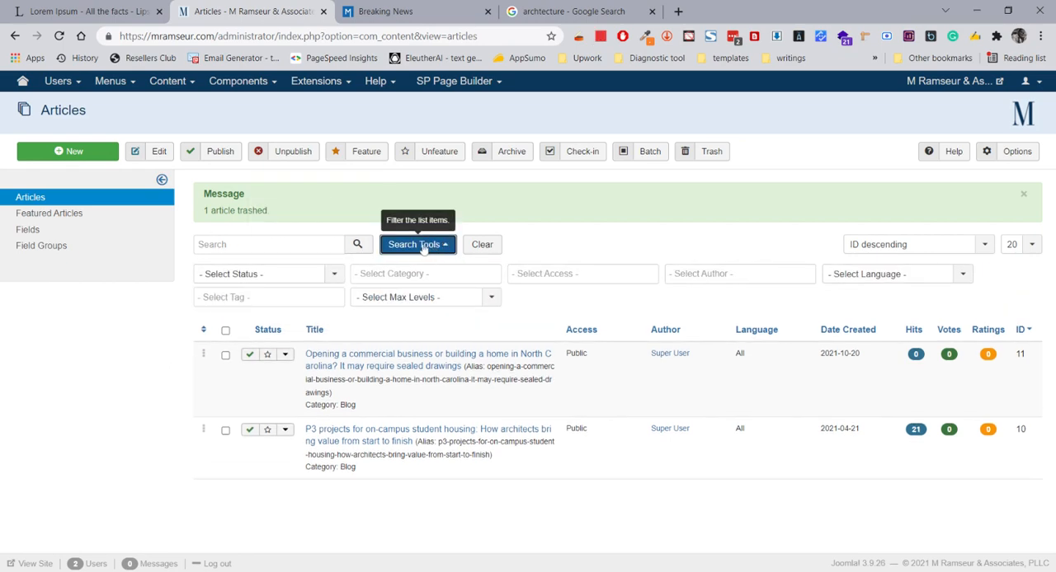
left_click(425, 250)
left_click(432, 246)
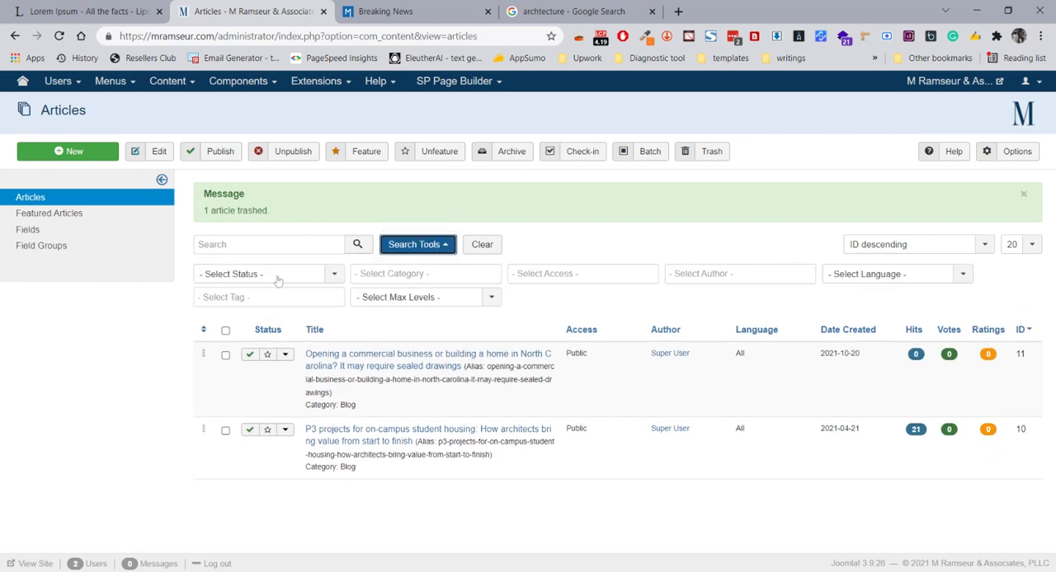
left_click(241, 275)
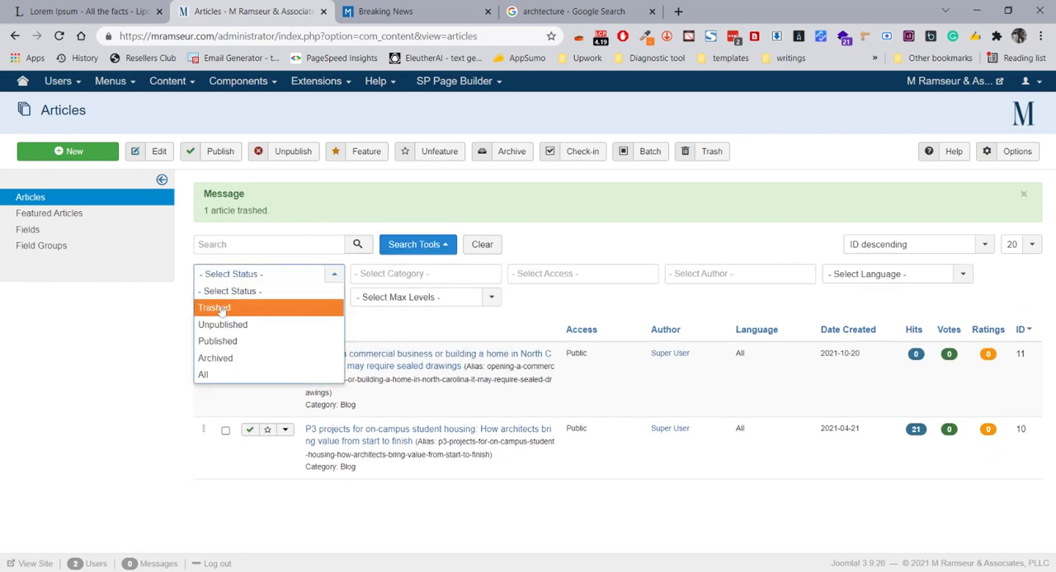
left_click(228, 308)
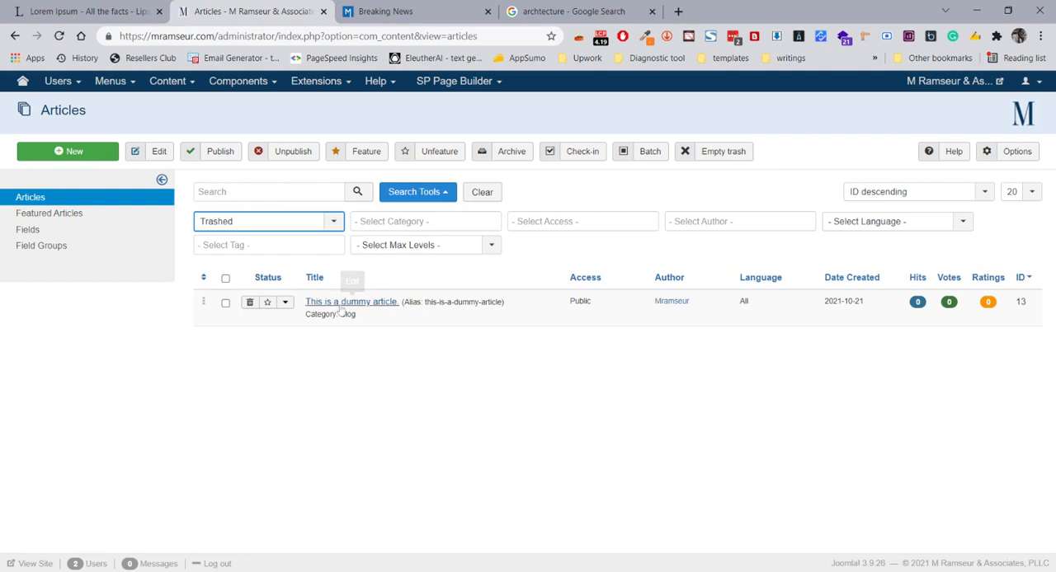
Check which status actions are offered for the dummy article in the trashed list
left_click(290, 305)
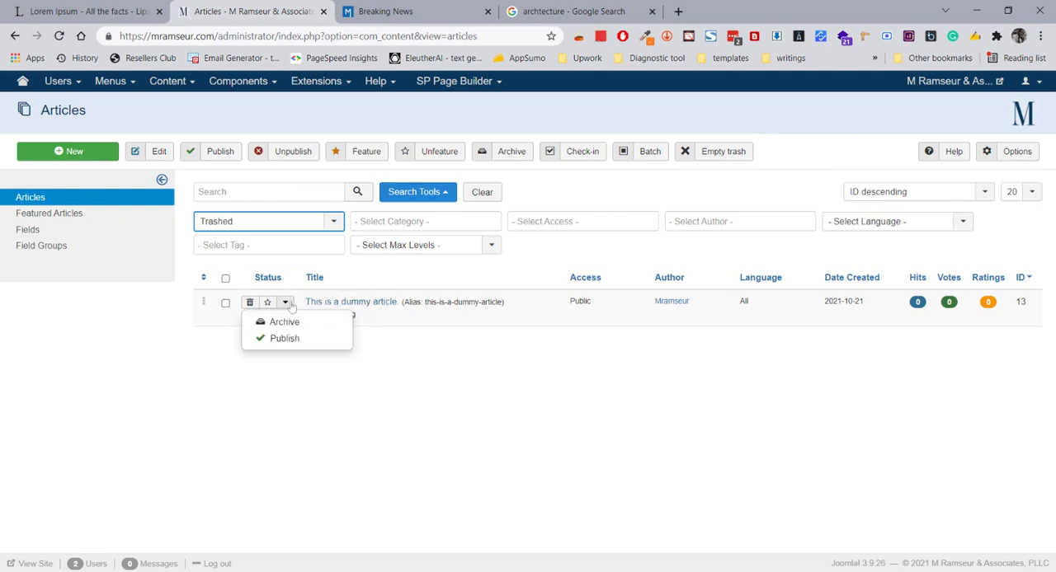
left_click(332, 365)
left_click(286, 304)
left_click(286, 304)
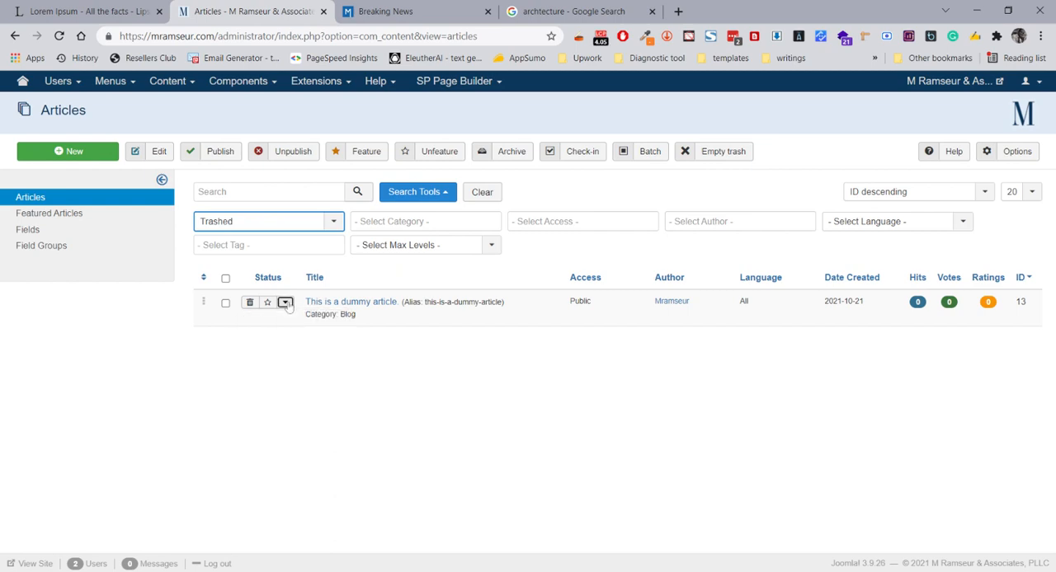
left_click(285, 304)
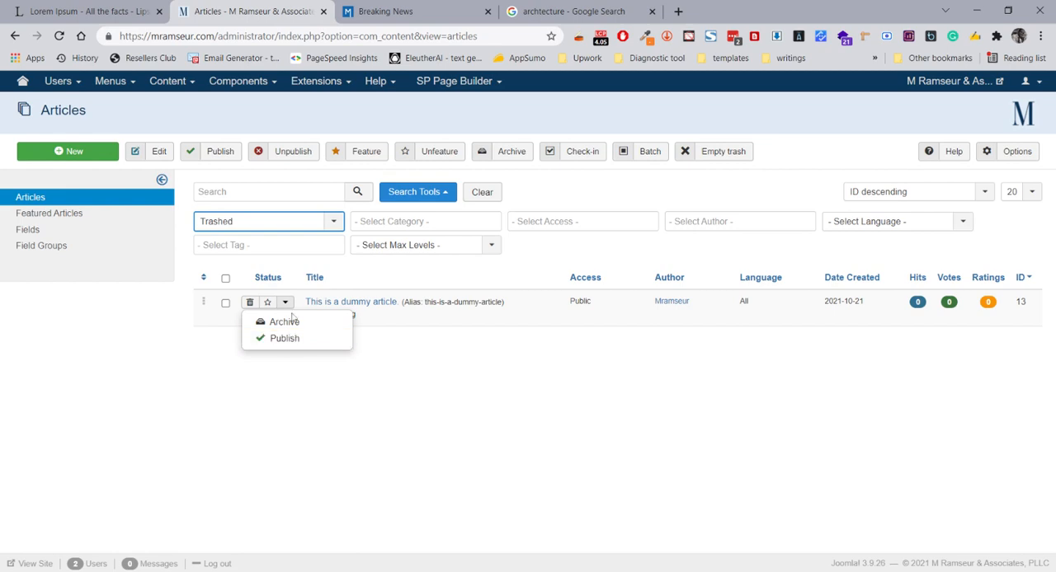
left_click(286, 304)
left_click(286, 304)
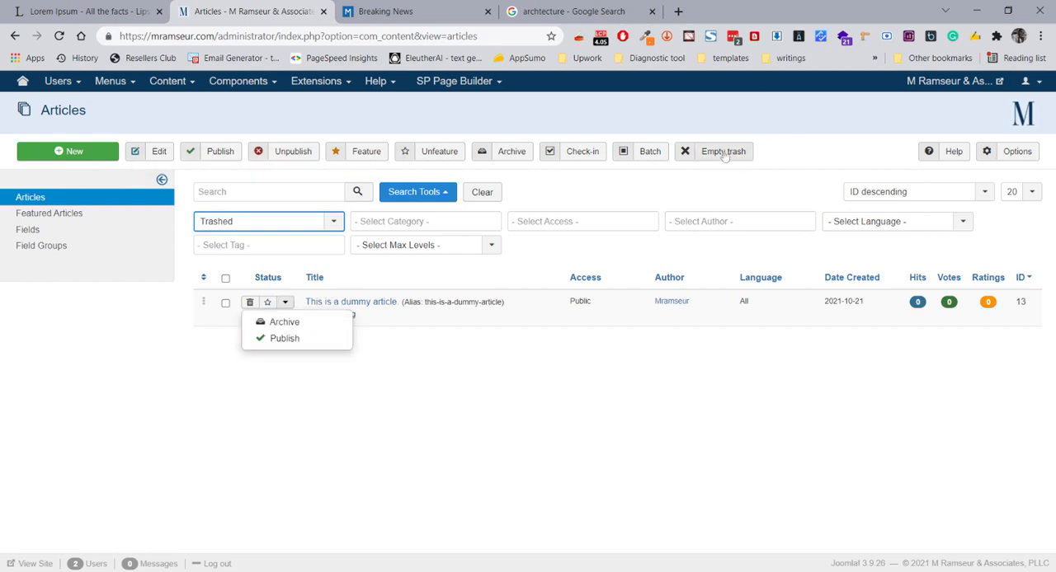
left_click(700, 190)
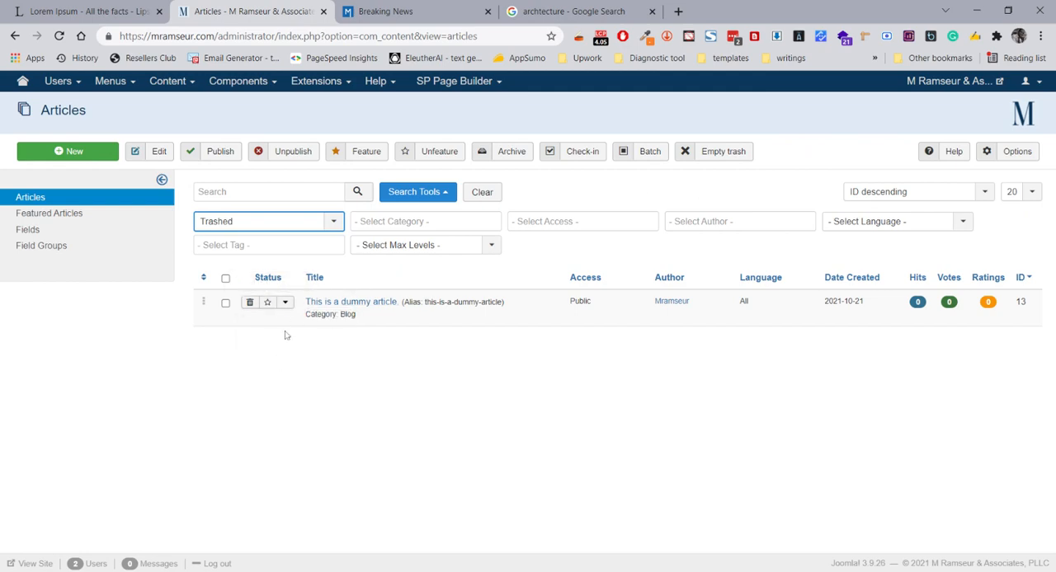
Select the dummy article in the trashed list for permanent deletion
left_click(225, 303)
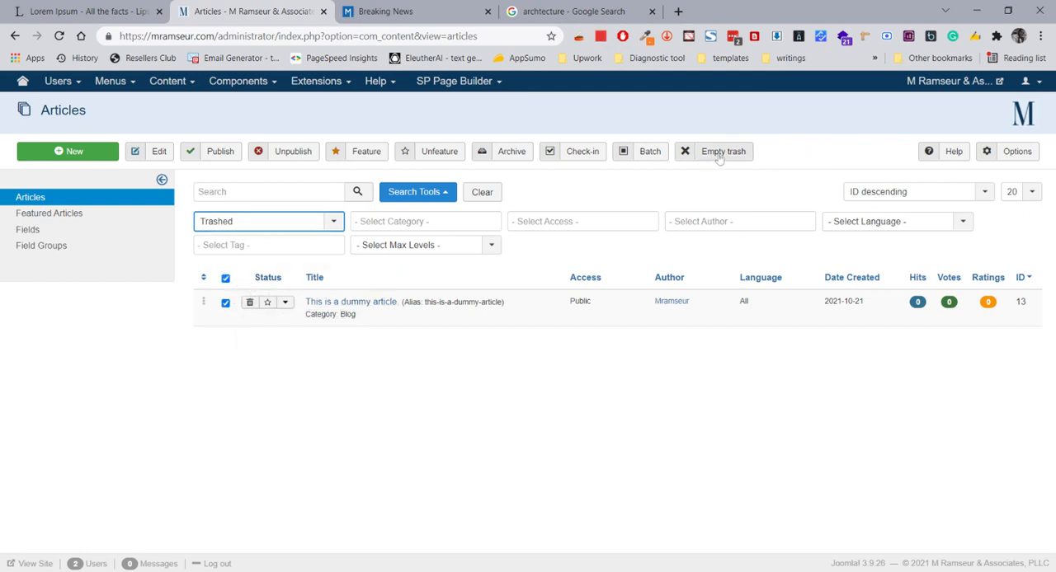